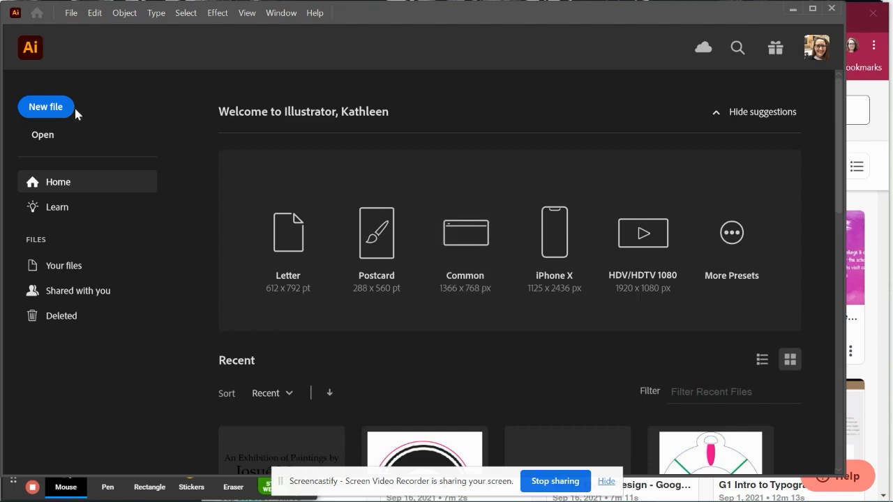
# Create a new 22 x 12 in landscape document in CMYK colour with 300 ppi raster effects.
pyautogui.click(49, 112)
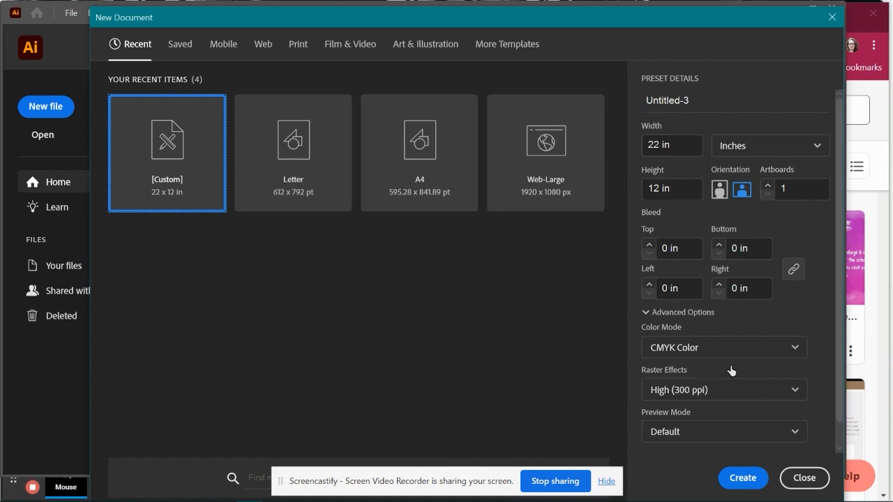
pyautogui.click(747, 484)
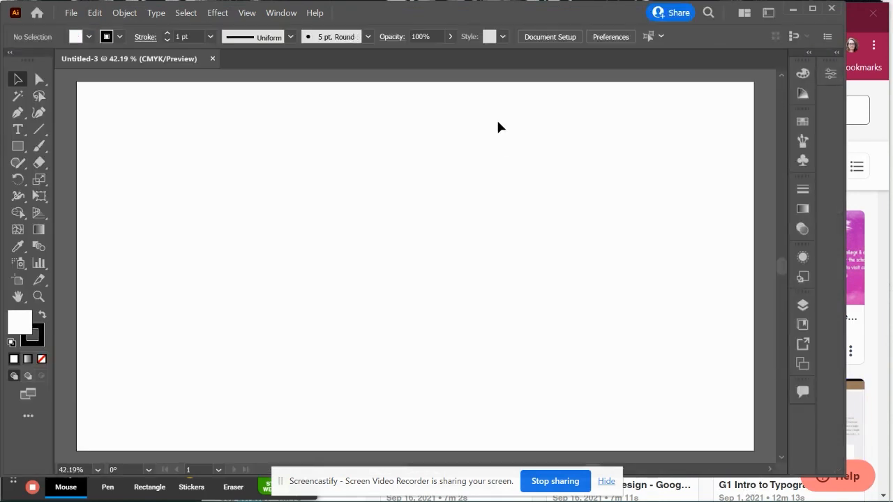
# Place the spacecat file from the Downloads folder as a linked image on the artboard.
pyautogui.click(72, 14)
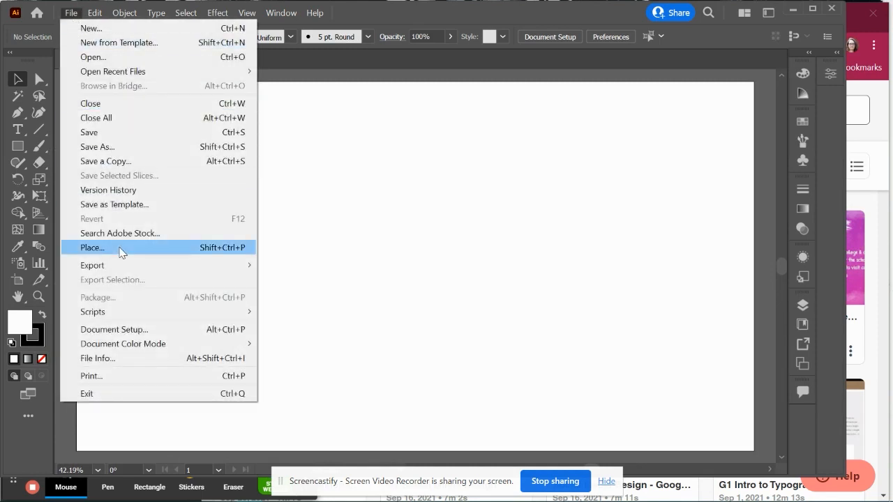
pyautogui.click(120, 252)
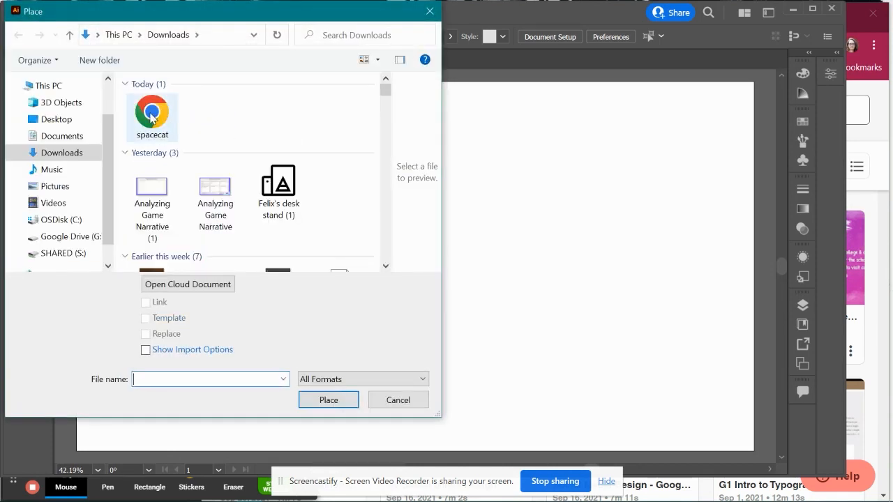
pyautogui.click(151, 117)
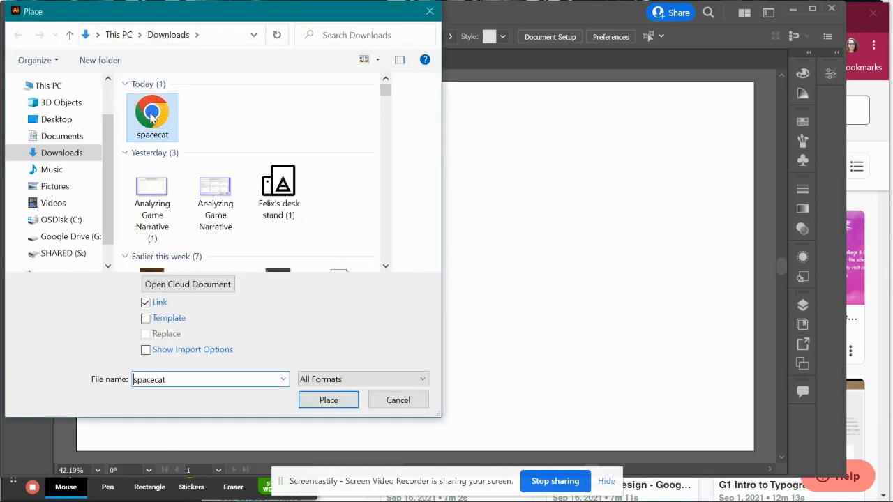
pyautogui.click(328, 401)
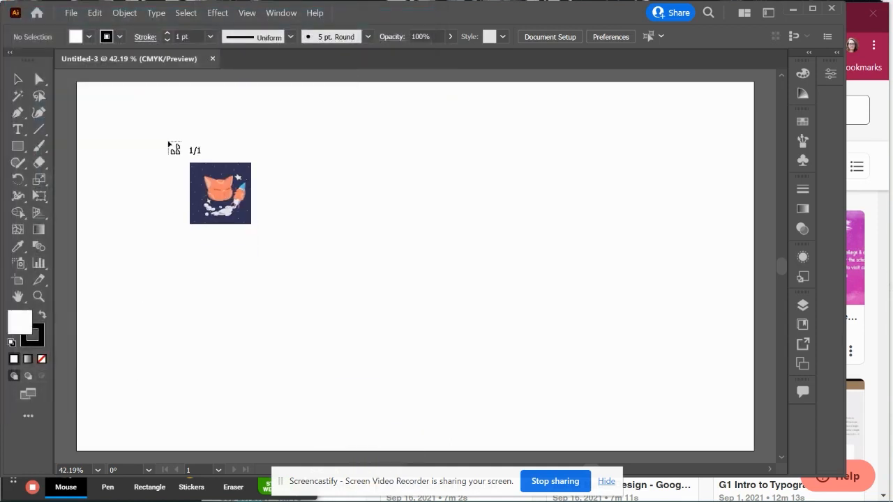
pyautogui.click(167, 141)
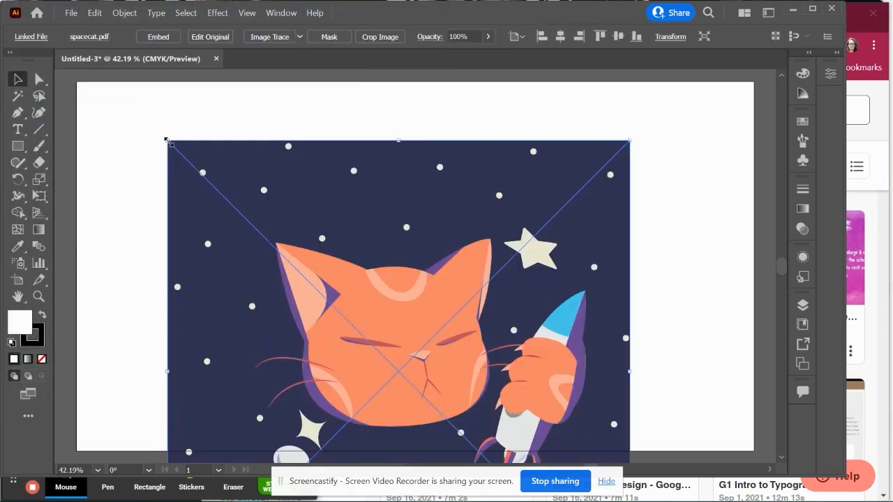
# Scale the placed spacecat image down proportionally and position it in the upper-left area of the artboard.
pyautogui.moveTo(324, 284); pyautogui.dragTo(281, 218)
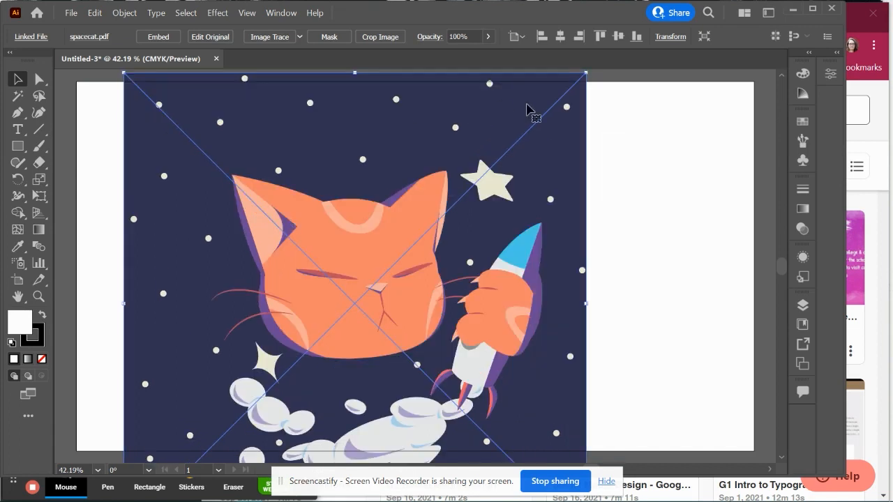
pyautogui.moveTo(586, 74); pyautogui.dragTo(388, 309)
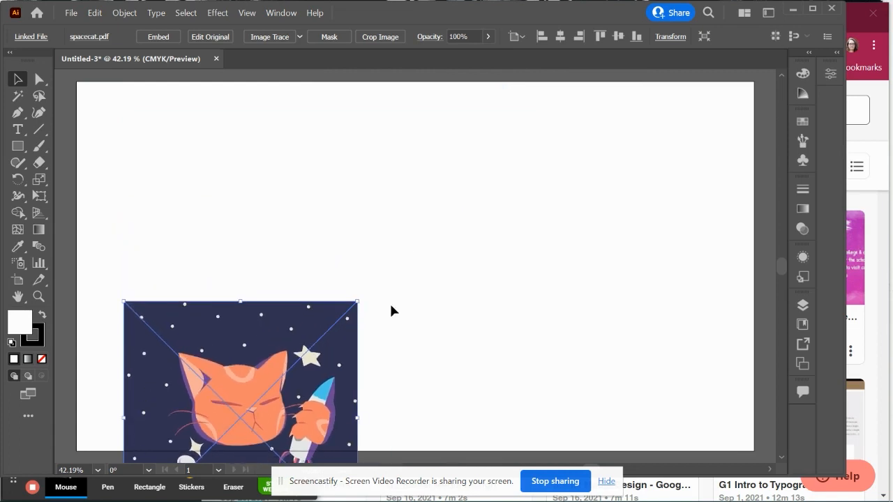
pyautogui.moveTo(285, 353); pyautogui.dragTo(279, 169)
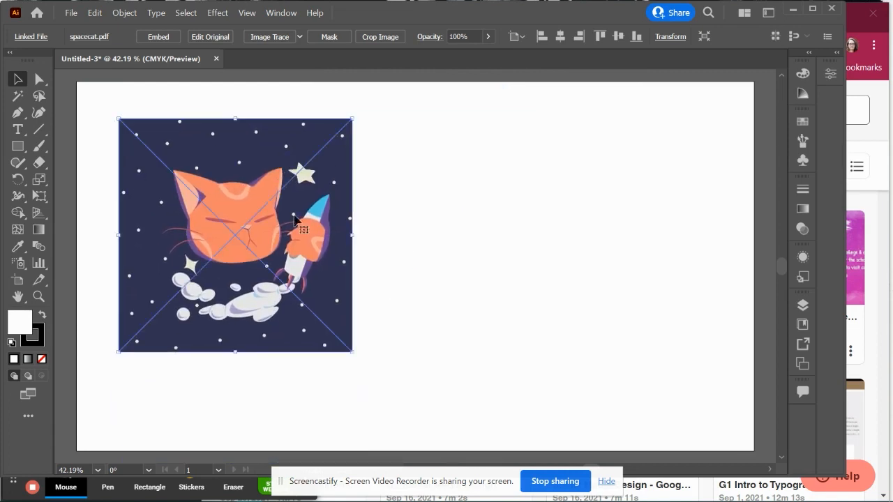
pyautogui.moveTo(353, 353); pyautogui.dragTo(253, 257)
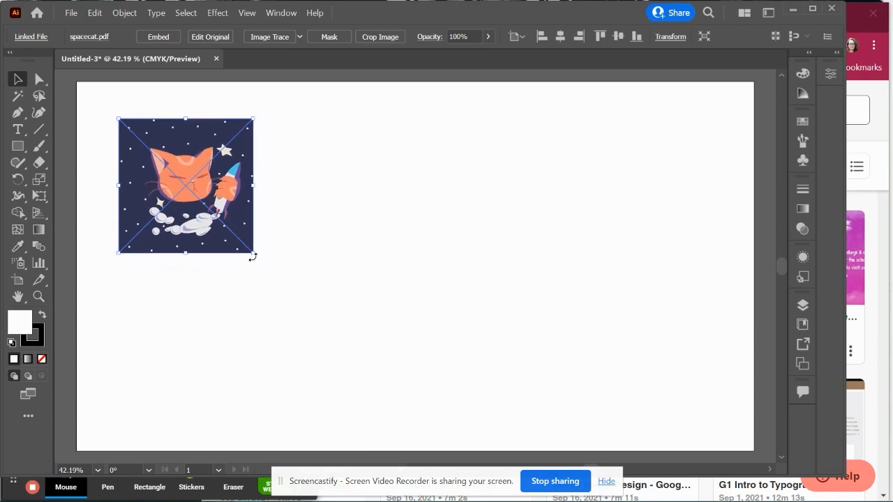
# Maximize the window and move the spacecat image so its centre is at about X 3.28 in, Y 3.17 in.
pyautogui.click(813, 10)
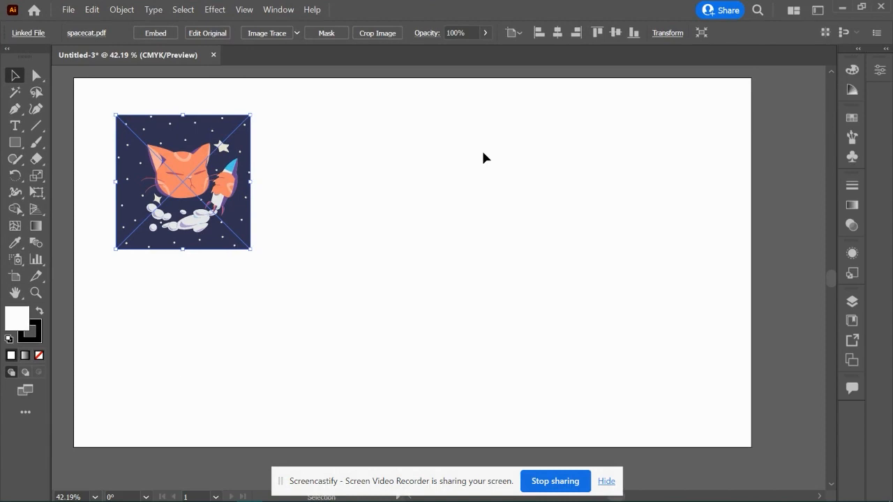
pyautogui.hscroll(-3, 377, 199)
pyautogui.hscroll(4, 377, 198)
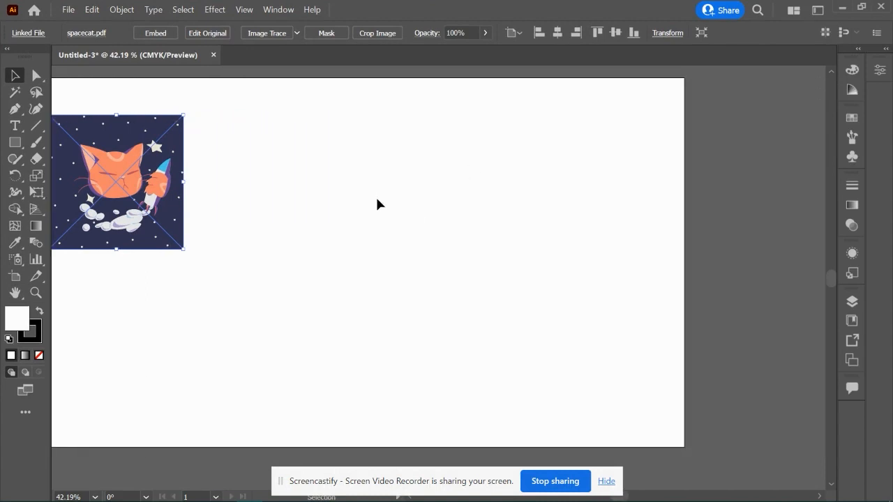
pyautogui.hscroll(-1, 377, 198)
pyautogui.hscroll(-1, 377, 204)
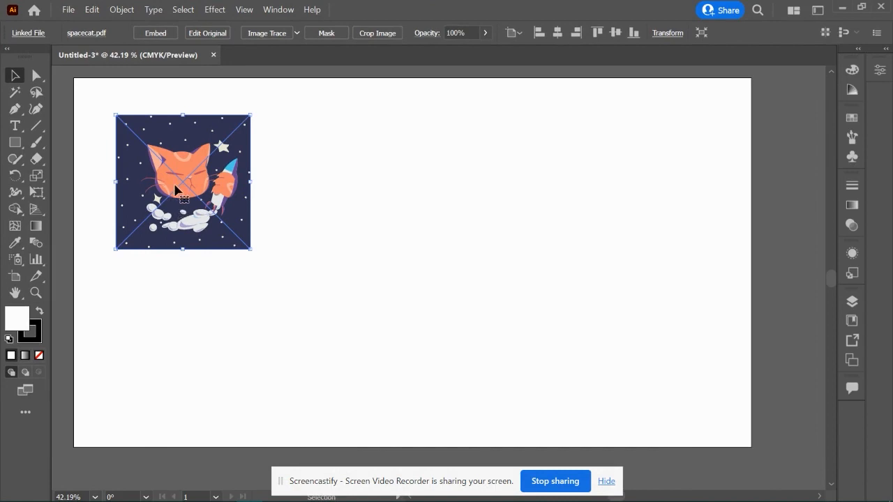
pyautogui.moveTo(186, 179)
pyautogui.mouseDown()
pyautogui.moveTo(180, 188)
pyautogui.moveTo(175, 176)
pyautogui.mouseUp()
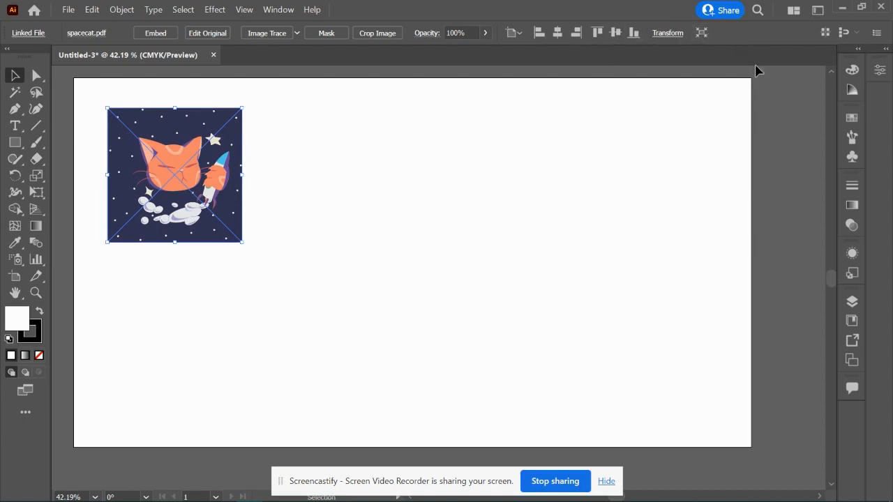
# Lock the image's proportions and set its width to 3 in.
pyautogui.click(879, 70)
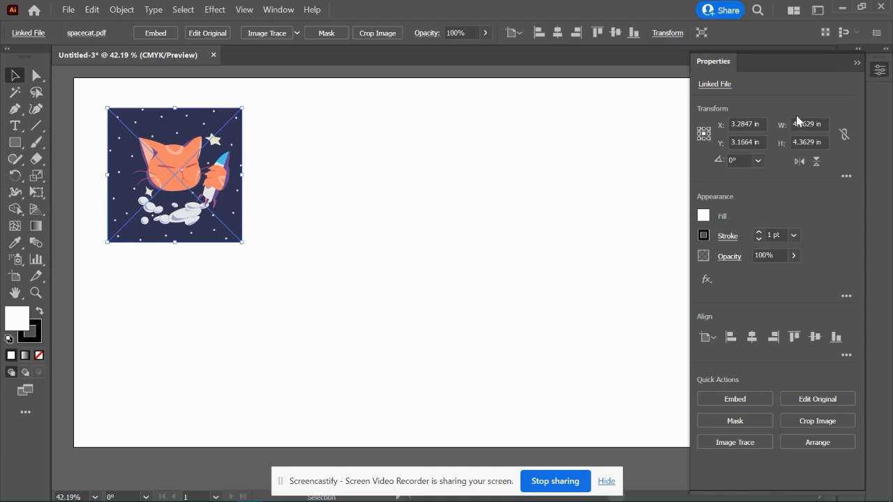
pyautogui.click(844, 134)
pyautogui.click(845, 134)
pyautogui.doubleClick(812, 123)
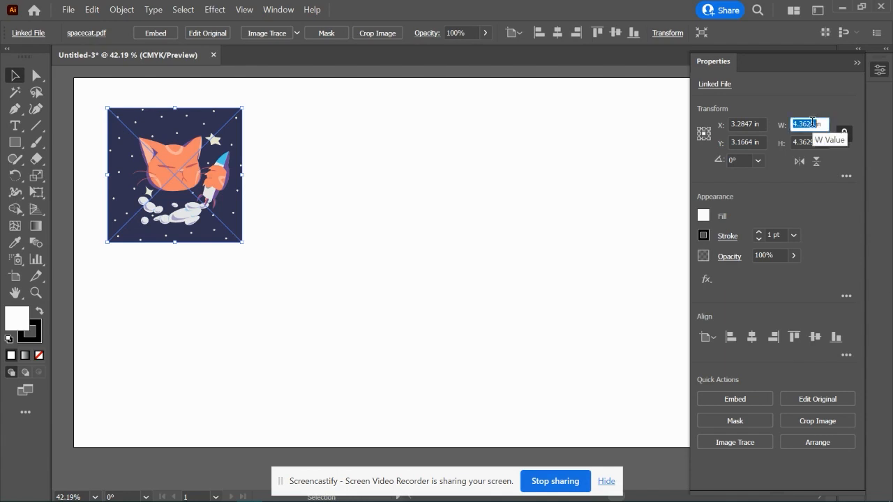
pyautogui.write('3')
pyautogui.press('Tab')
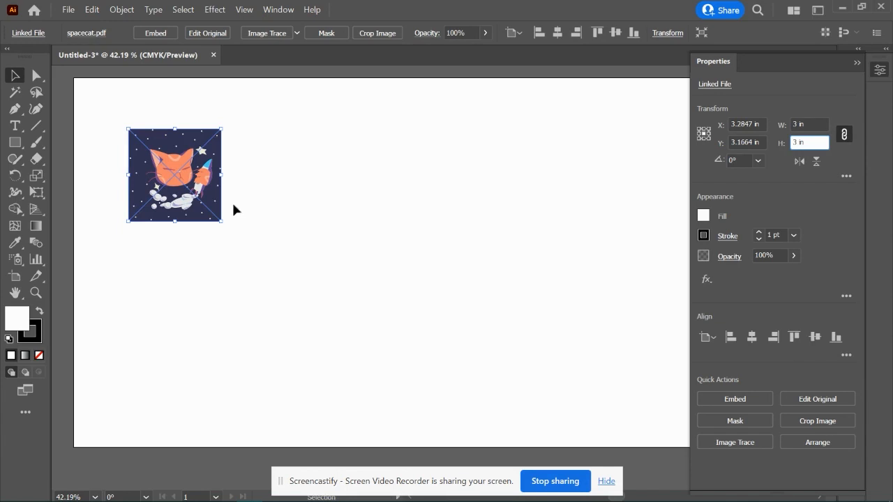
# Show the rulers and move the image closer to the artboard's upper-left corner, centred at about X 2.5 in, Y 2.2 in.
pyautogui.moveTo(187, 199); pyautogui.dragTo(176, 185)
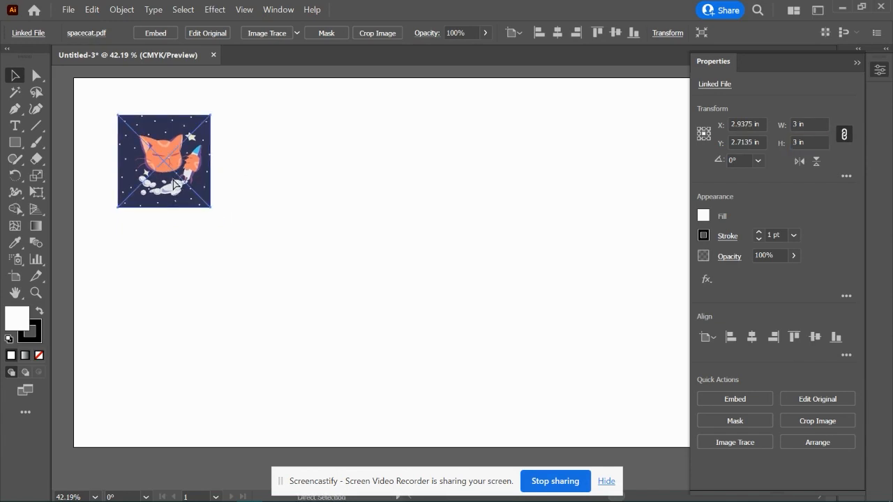
pyautogui.hotkey('ctrl', 'r')
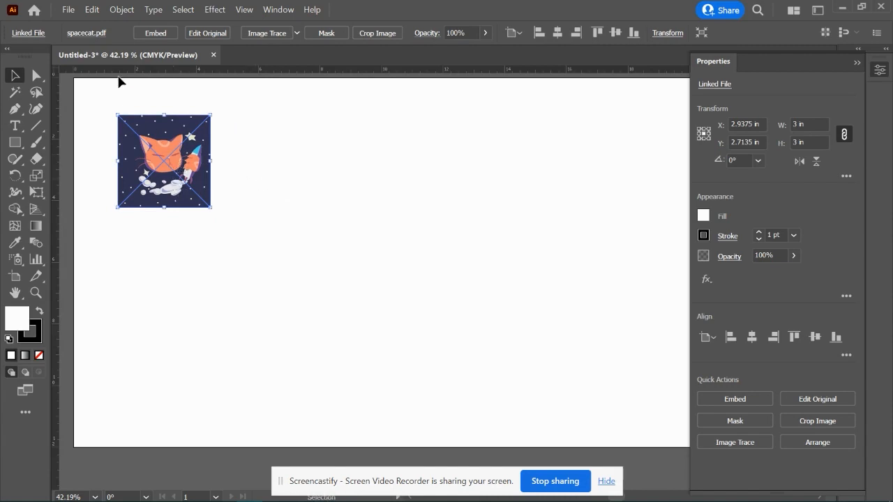
pyautogui.moveTo(152, 158); pyautogui.dragTo(142, 140)
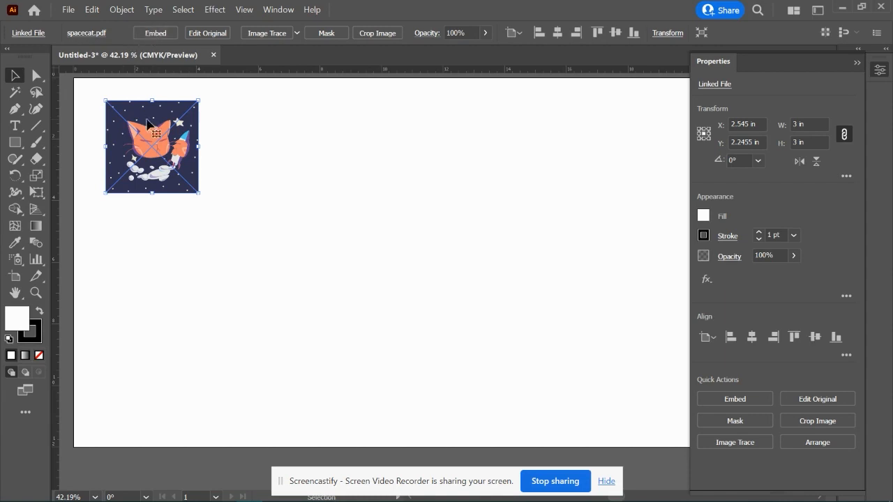
# Embed the linked spacecat image and rasterize it in CMYK at High (300 ppi) with a white background.
pyautogui.click(155, 33)
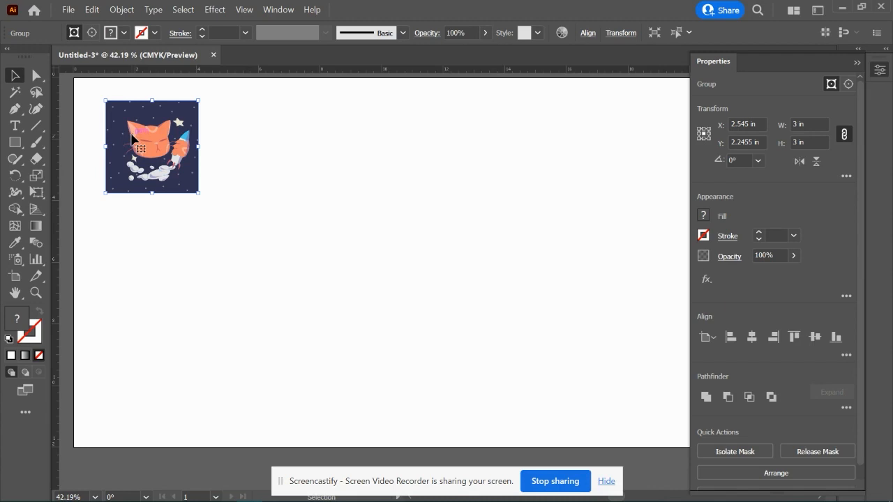
pyautogui.click(123, 10)
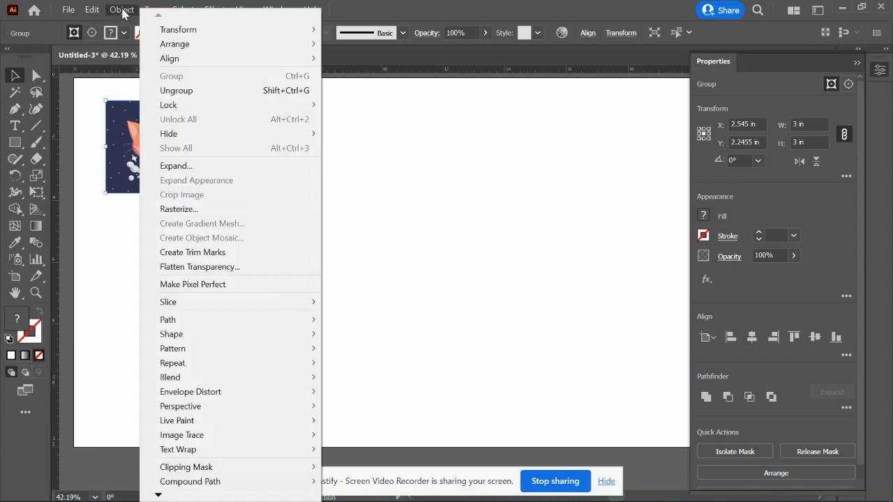
pyautogui.click(189, 209)
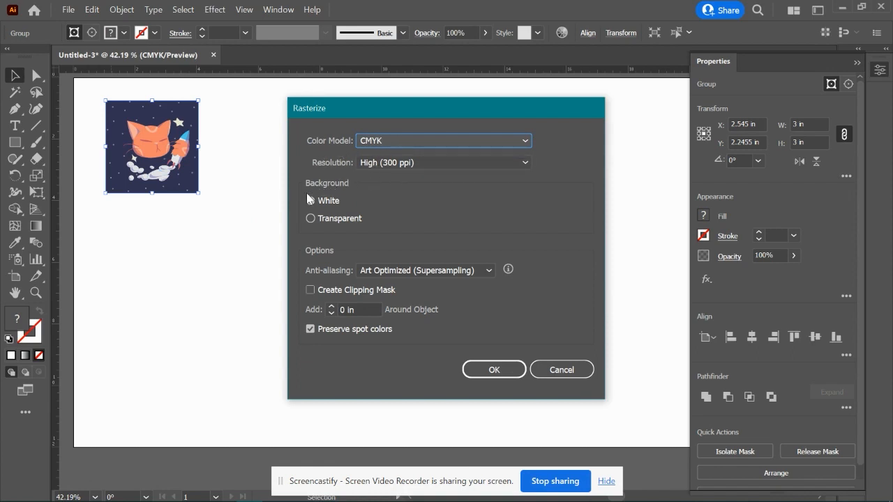
pyautogui.click(497, 367)
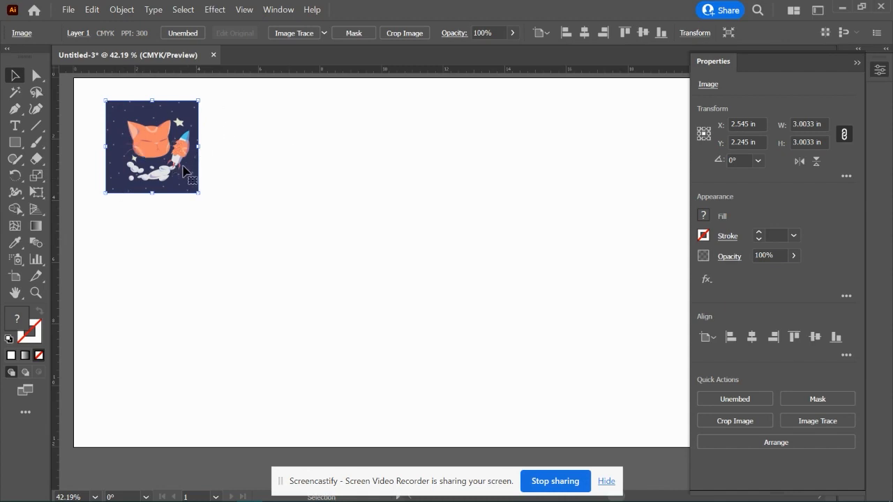
# Magnify the spacecat image to 150% and activate the Rounded Rectangle tool.
pyautogui.hscroll(-4, 183, 167)
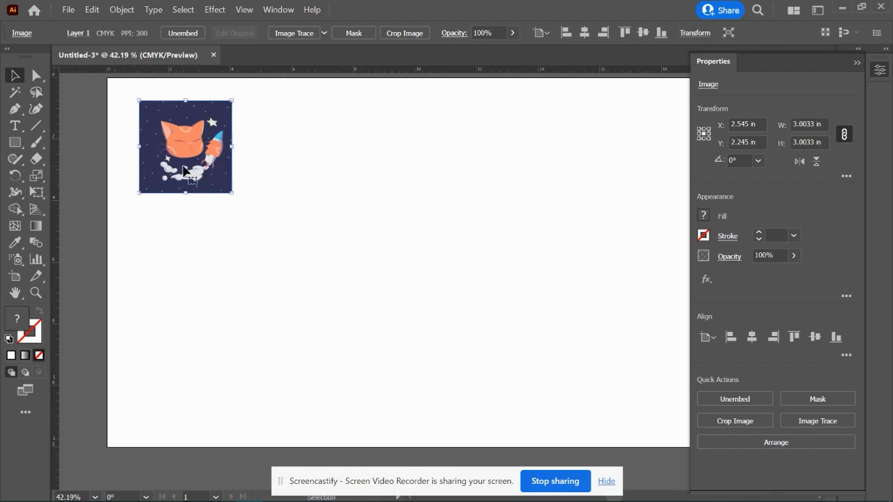
pyautogui.hotkey('ctrl', '1')
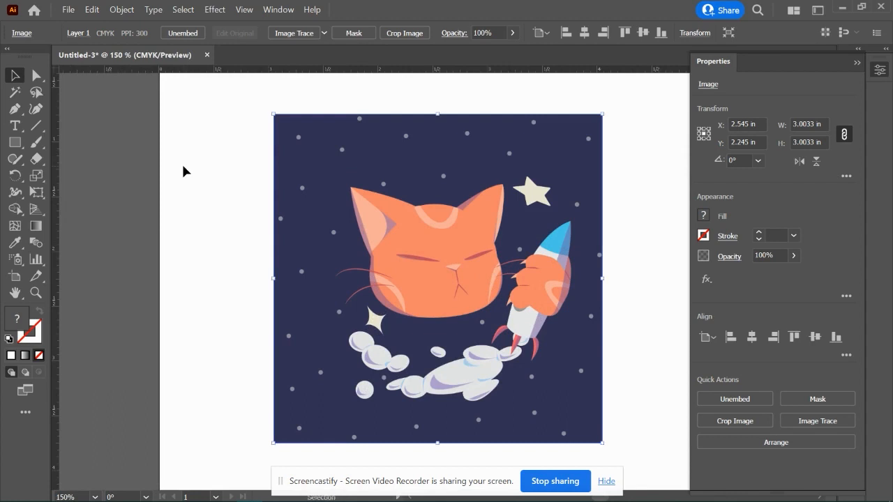
pyautogui.hotkey('ctrl', '=')
pyautogui.hscroll(2, 182, 170)
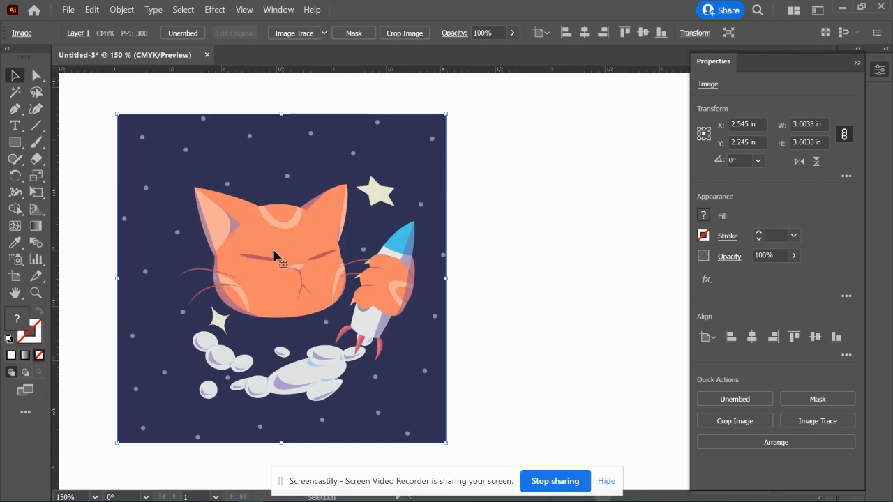
pyautogui.scroll(-2, 274, 256)
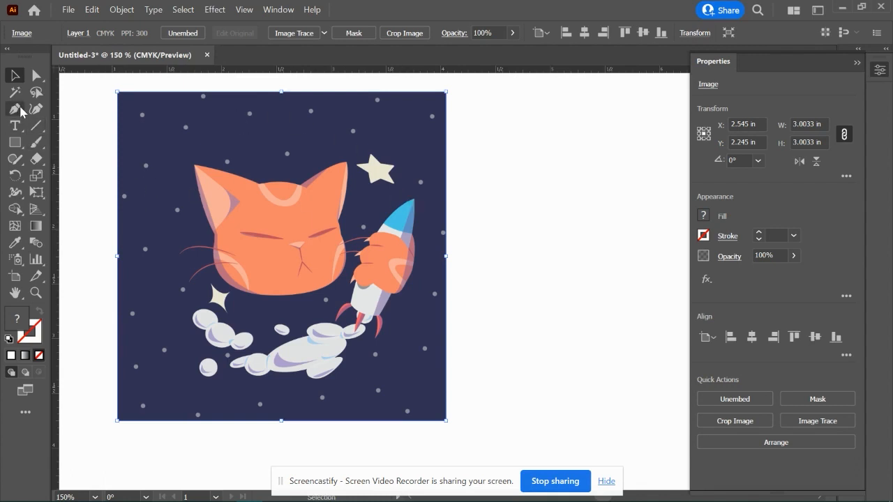
pyautogui.click(14, 143)
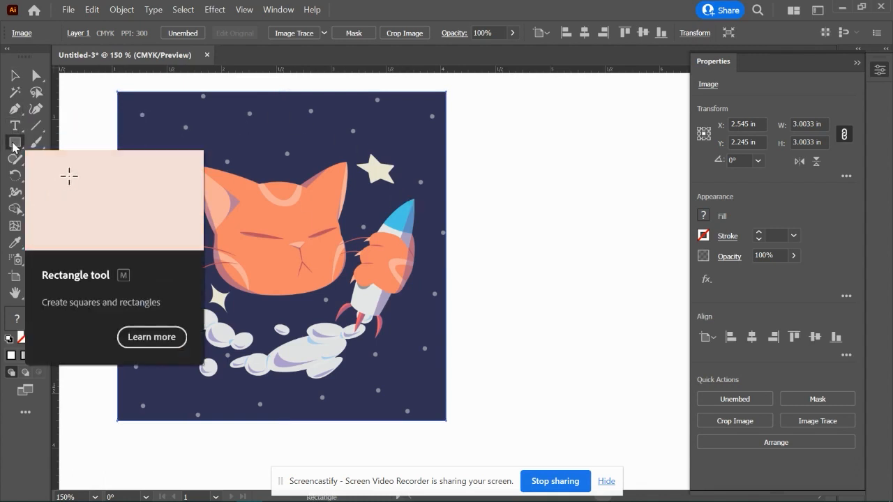
pyautogui.click(14, 144)
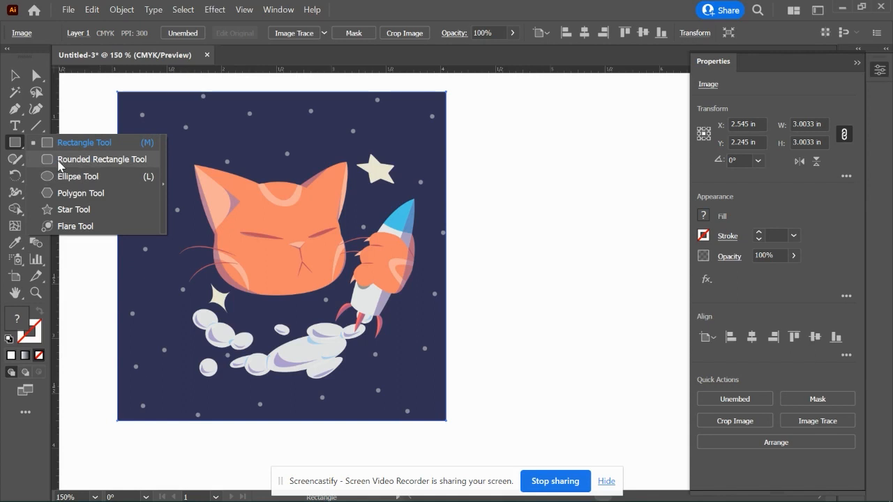
pyautogui.click(56, 161)
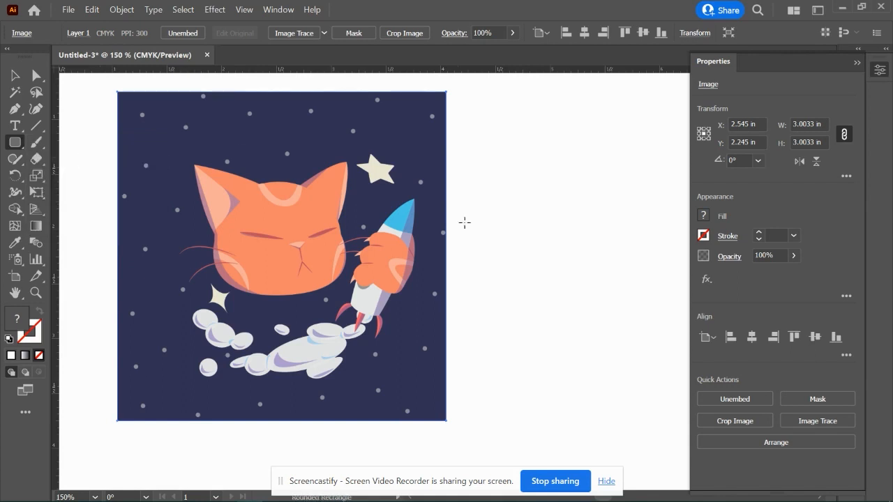
pyautogui.click(703, 216)
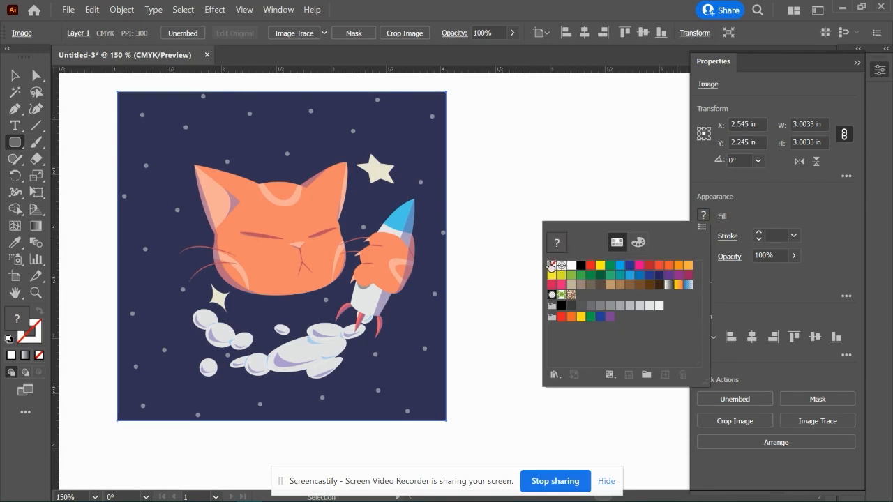
pyautogui.click(728, 215)
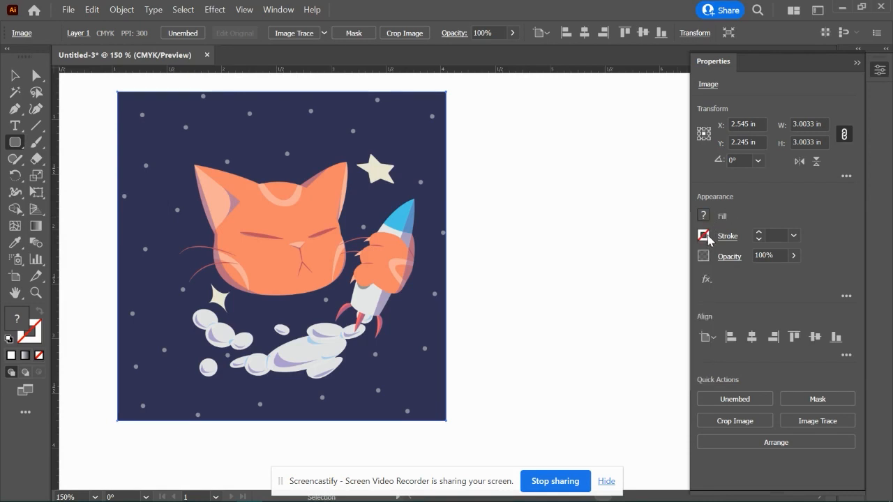
pyautogui.click(706, 236)
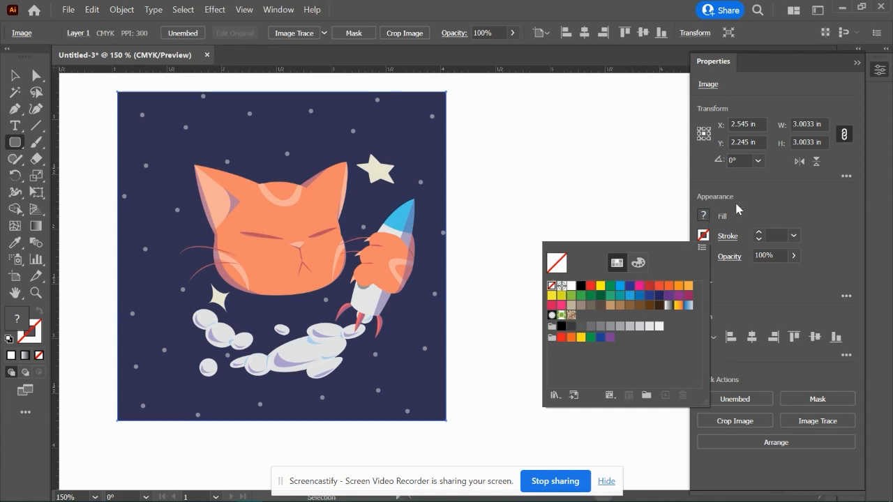
pyautogui.click(759, 237)
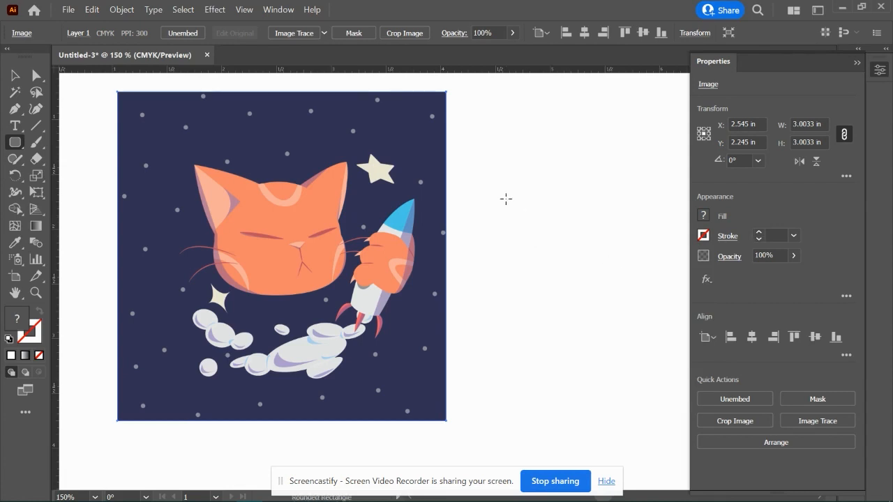
# Draw a rounded rectangle about 0.63 x 0.68 in on the blank area beside the spacecat image and remove its fill.
pyautogui.moveTo(506, 199); pyautogui.dragTo(575, 273)
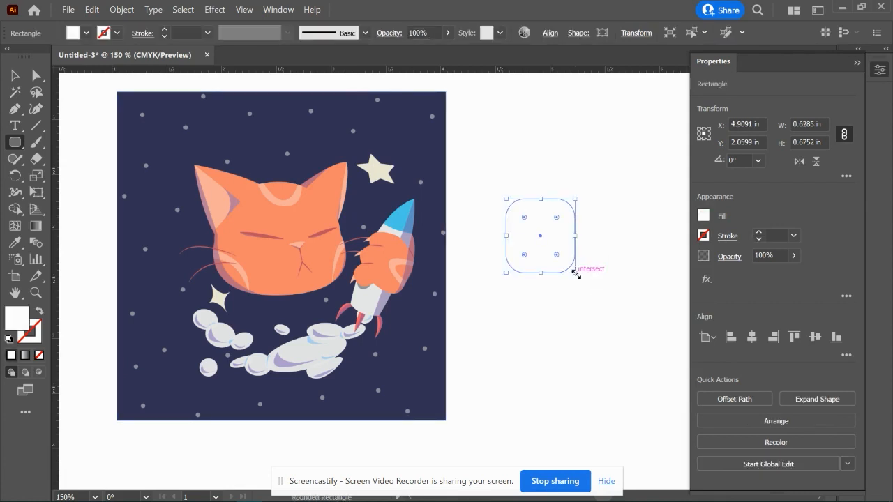
pyautogui.click(704, 216)
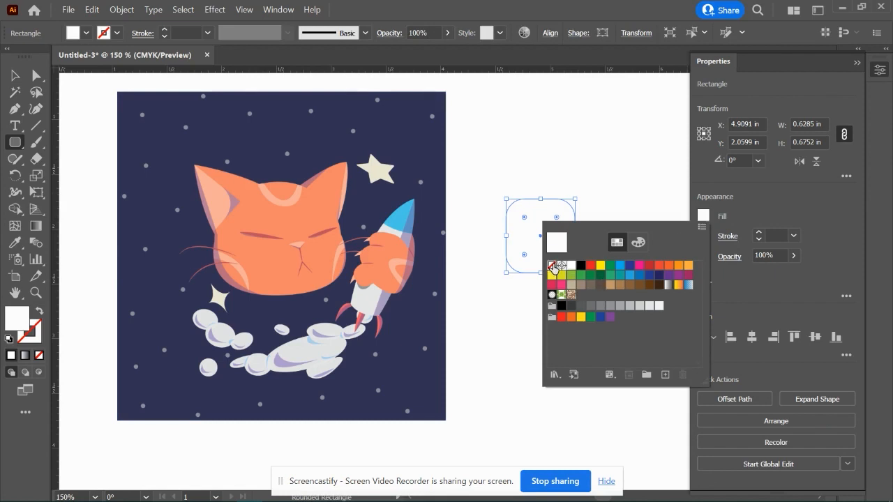
pyautogui.click(551, 265)
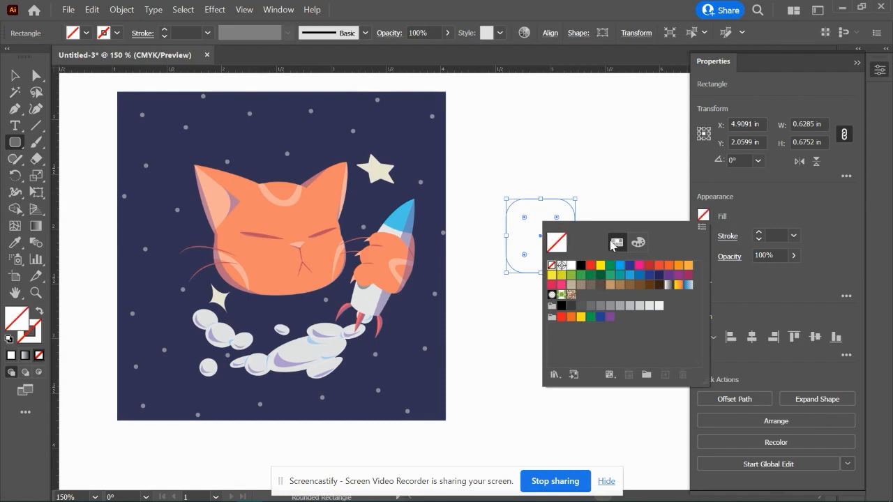
# Give the rounded rectangle a 0.25 pt stroke in the CMYK Magenta swatch.
pyautogui.click(758, 234)
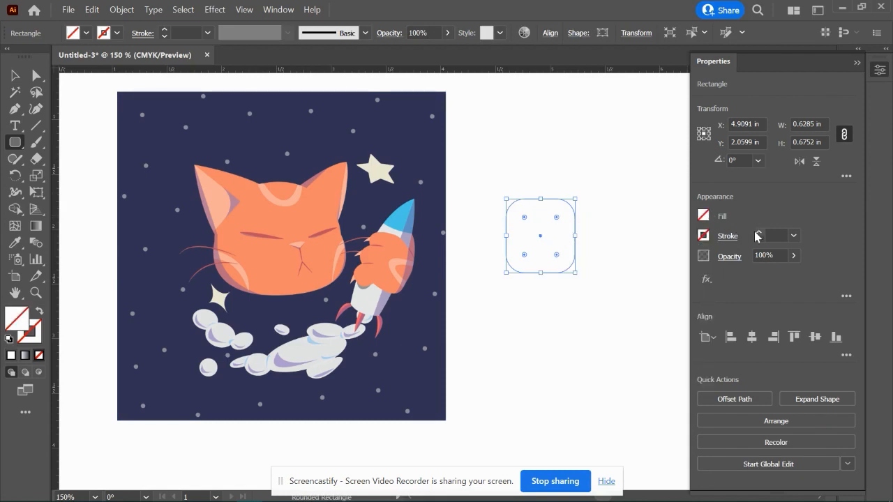
pyautogui.click(794, 235)
pyautogui.click(802, 249)
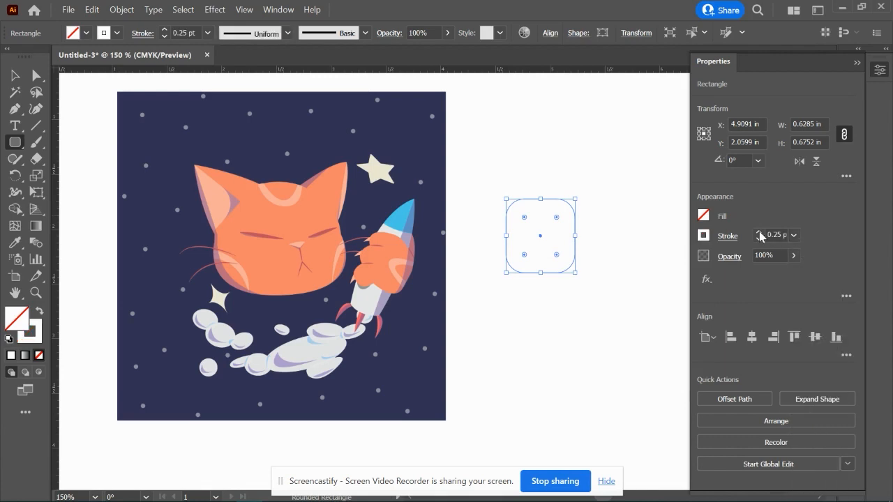
pyautogui.click(706, 239)
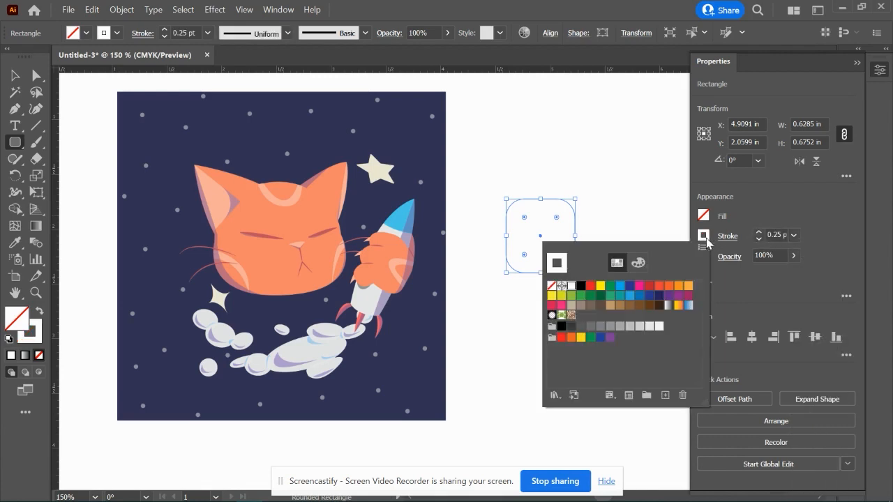
pyautogui.click(640, 288)
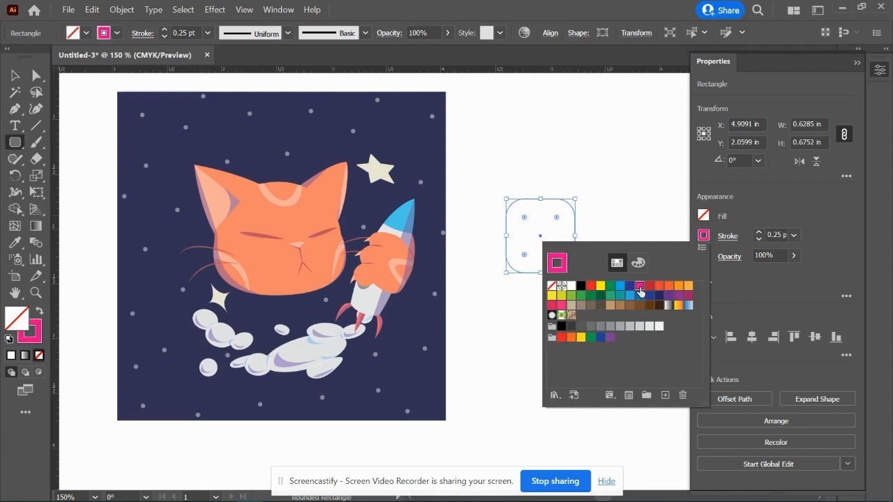
pyautogui.click(765, 210)
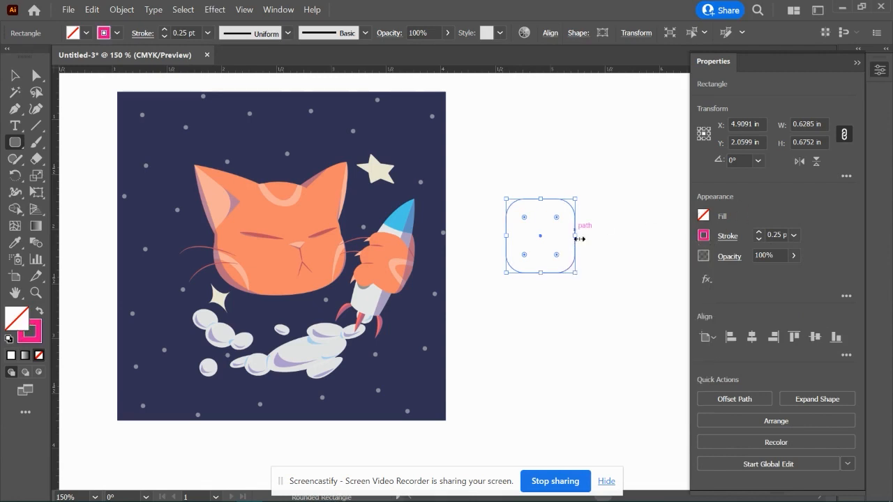
# Try to resize the rounded rectangle beside the image, and delete the stray rectangle drawn inside it.
pyautogui.moveTo(576, 236); pyautogui.dragTo(636, 237)
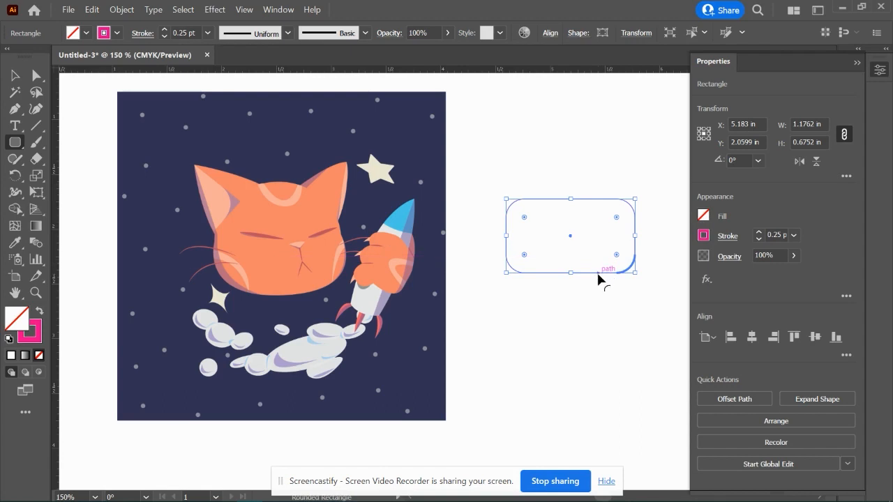
pyautogui.moveTo(598, 275)
pyautogui.mouseDown()
pyautogui.moveTo(457, 246)
pyautogui.moveTo(513, 252)
pyautogui.mouseUp()
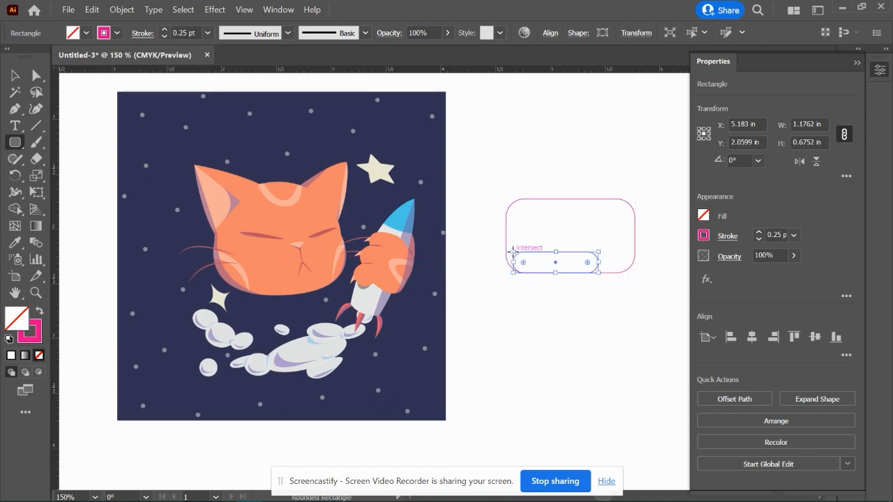
pyautogui.press('v')
pyautogui.press('Delete')
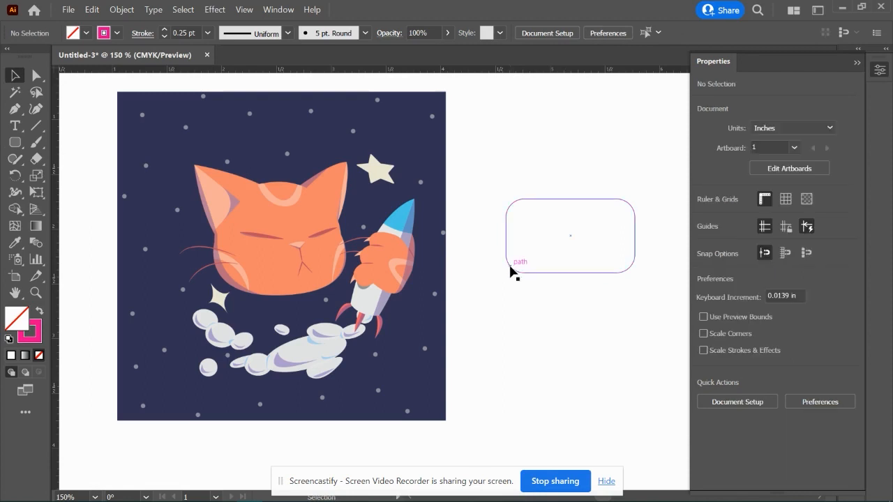
# Move the rounded rectangle onto the spacecat image and resize it to about 2.84 x 2.89 in, just inside the image's edges.
pyautogui.click(509, 262)
pyautogui.moveTo(570, 241); pyautogui.dragTo(223, 158)
pyautogui.moveTo(287, 191); pyautogui.dragTo(437, 415)
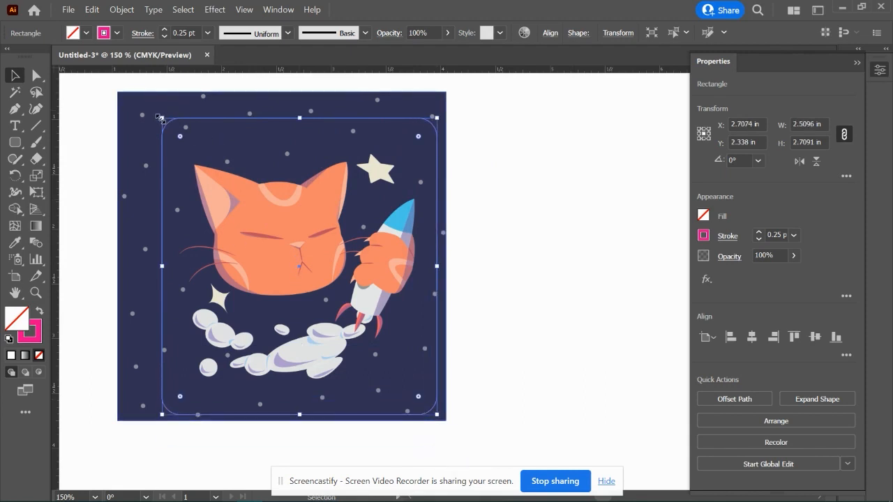
pyautogui.moveTo(162, 118); pyautogui.dragTo(126, 99)
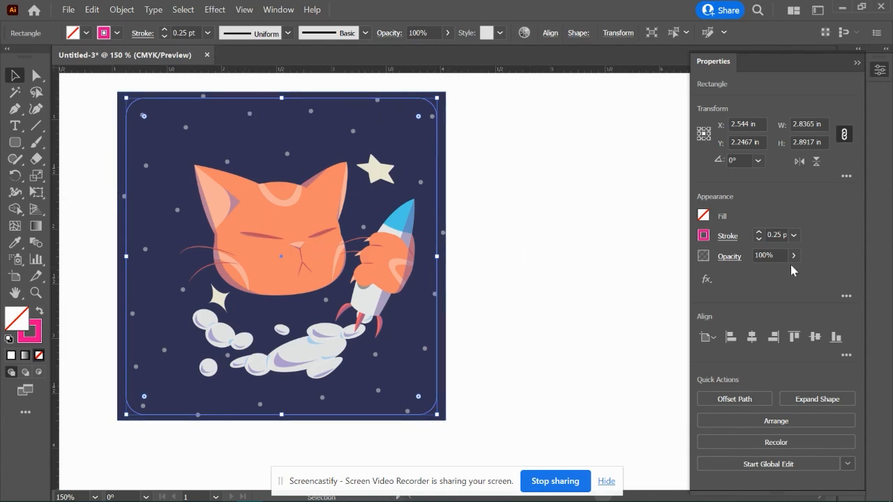
# Rename the outline's magenta stroke swatch CutContour and change its color type to Spot Color.
pyautogui.click(704, 237)
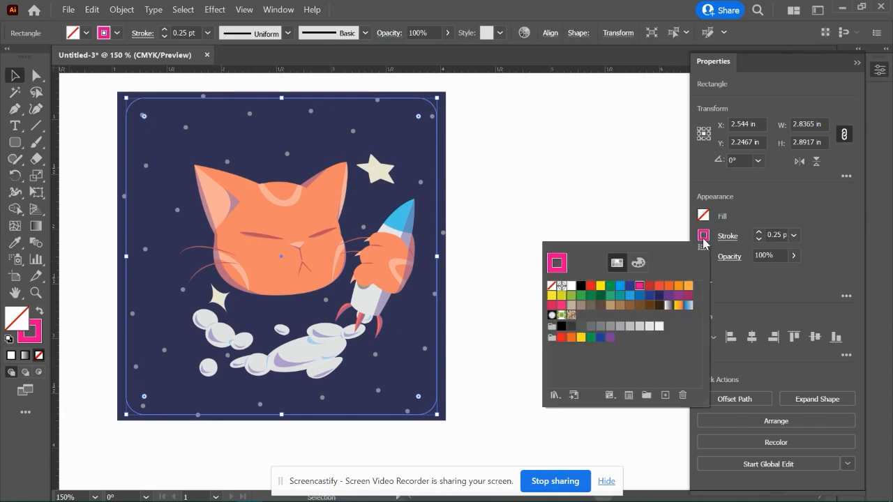
pyautogui.doubleClick(640, 286)
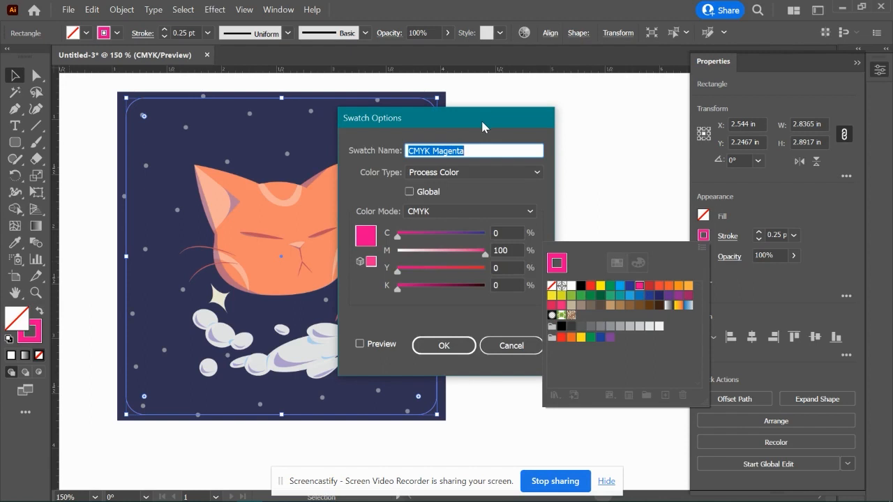
pyautogui.moveTo(483, 119); pyautogui.dragTo(453, 140)
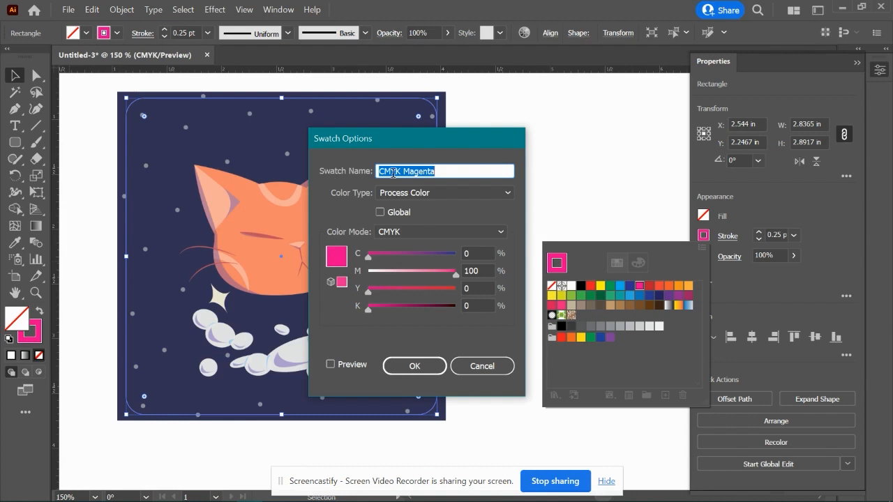
pyautogui.write('Cute')
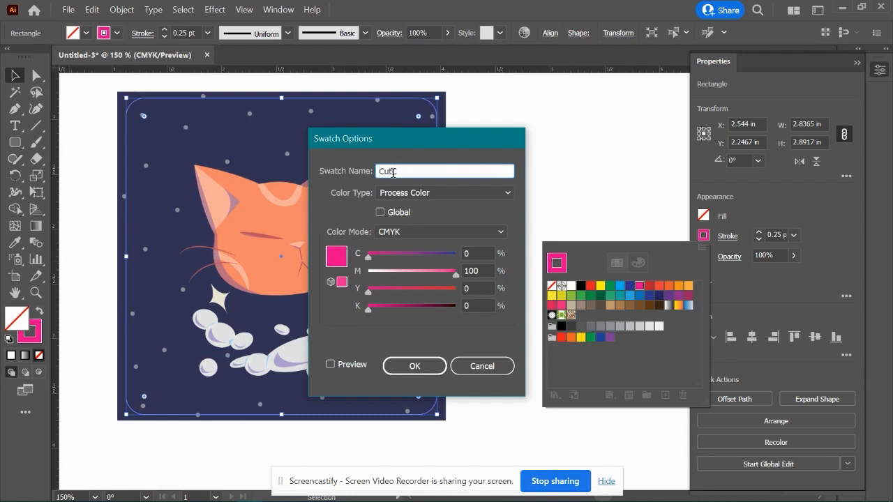
pyautogui.write('ontour')
pyautogui.click(440, 194)
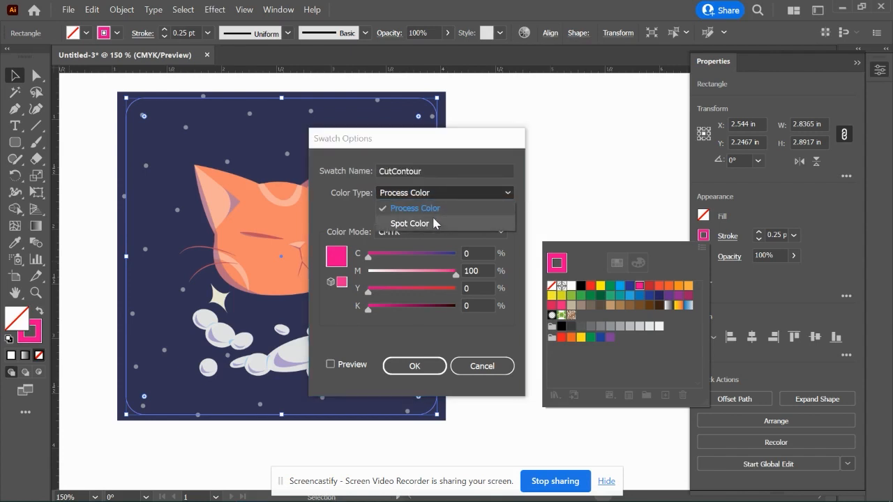
pyautogui.click(434, 223)
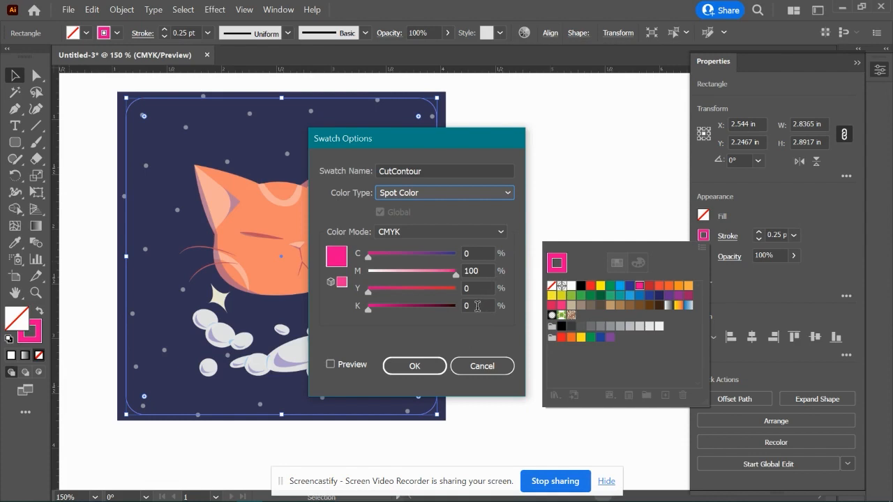
pyautogui.click(421, 366)
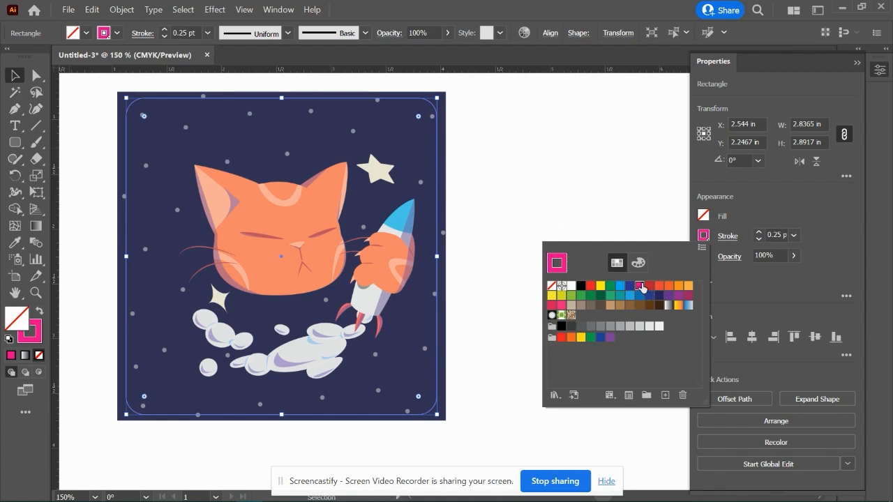
pyautogui.click(534, 149)
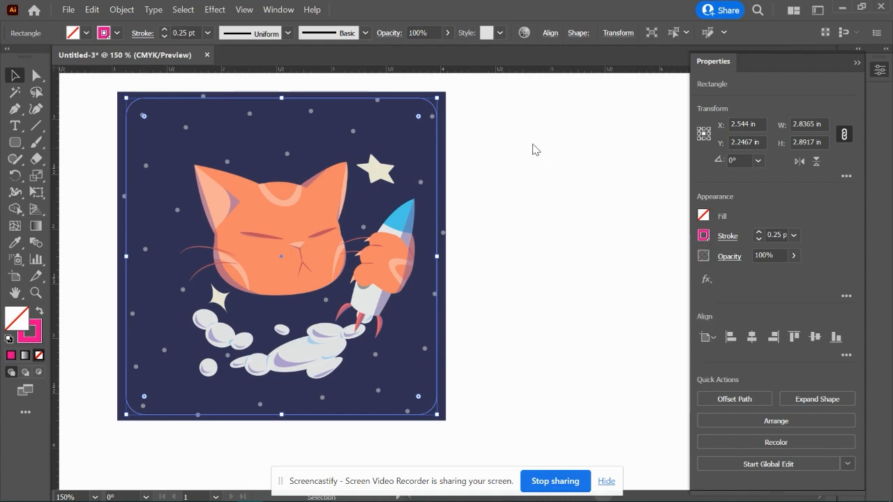
pyautogui.click(533, 144)
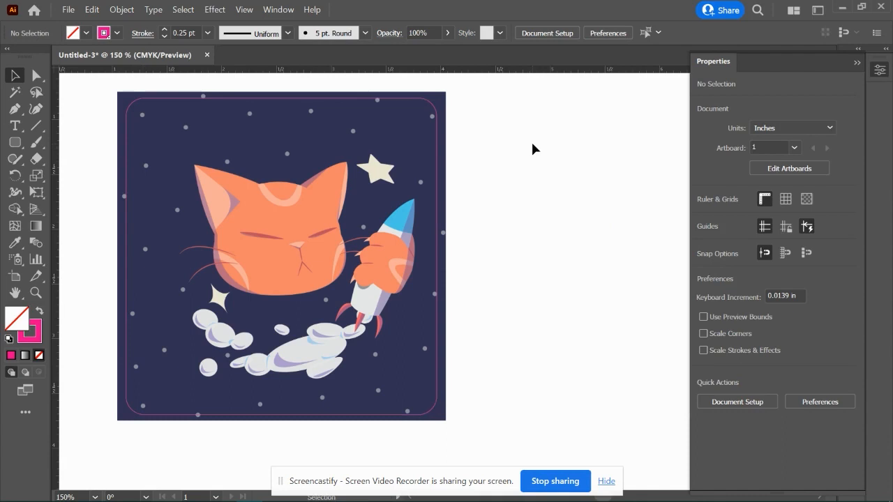
# Duplicate the spacecat image with its cut outline into an evenly spaced grid of three columns and three rows.
pyautogui.hotkey('ctrl', '-')
pyautogui.hotkey('ctrl', '-')
pyautogui.hotkey('ctrl', '-')
pyautogui.hotkey('ctrl', '-')
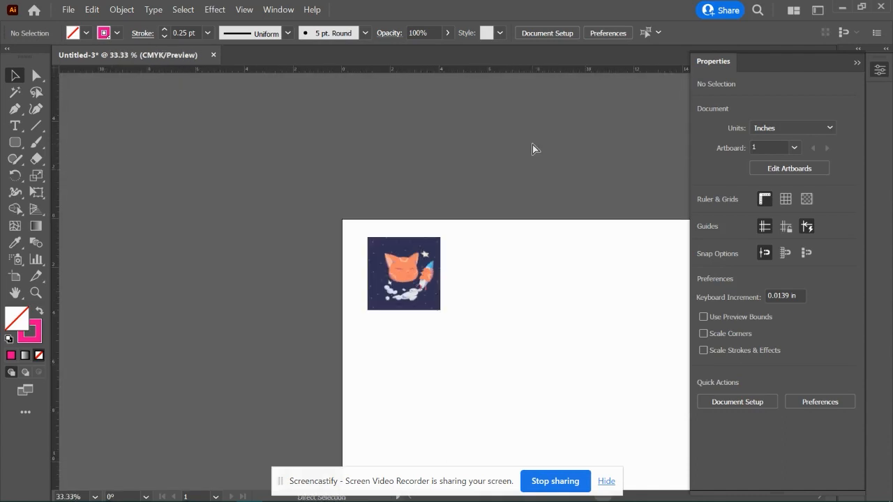
pyautogui.hscroll(5, 533, 144)
pyautogui.scroll(-3, 532, 145)
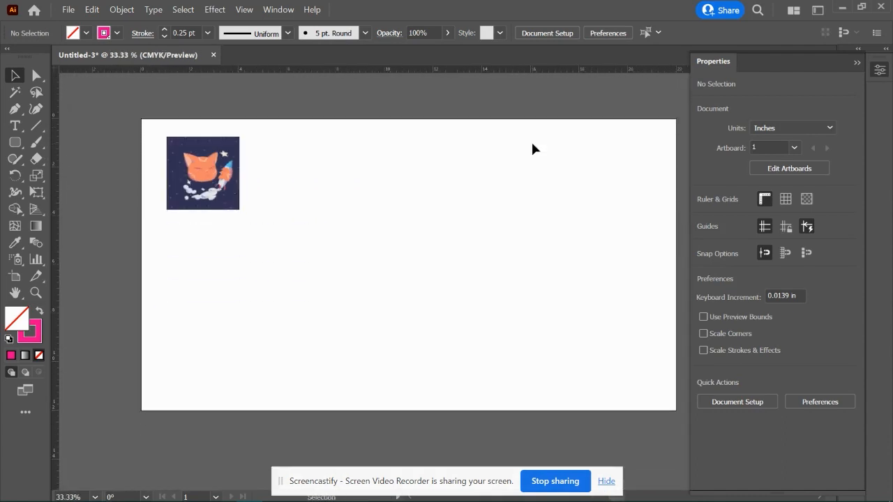
pyautogui.hscroll(3, 532, 139)
pyautogui.hscroll(-2, 531, 140)
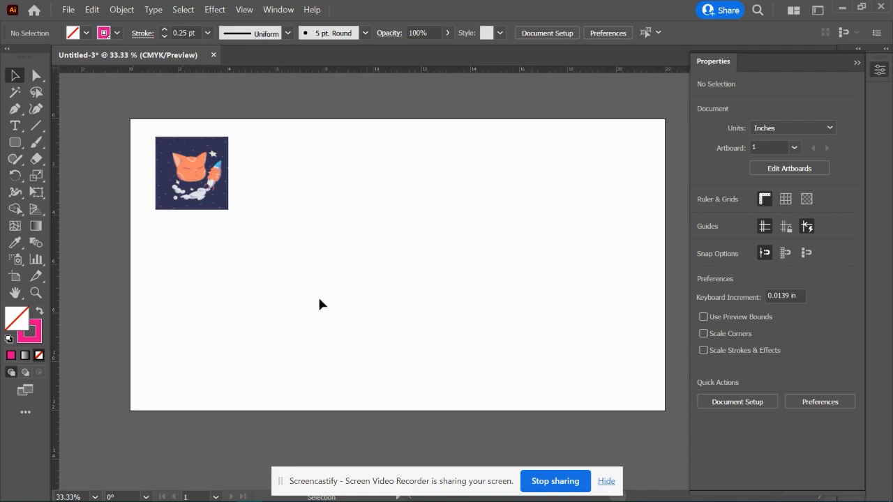
pyautogui.moveTo(141, 130); pyautogui.dragTo(252, 225)
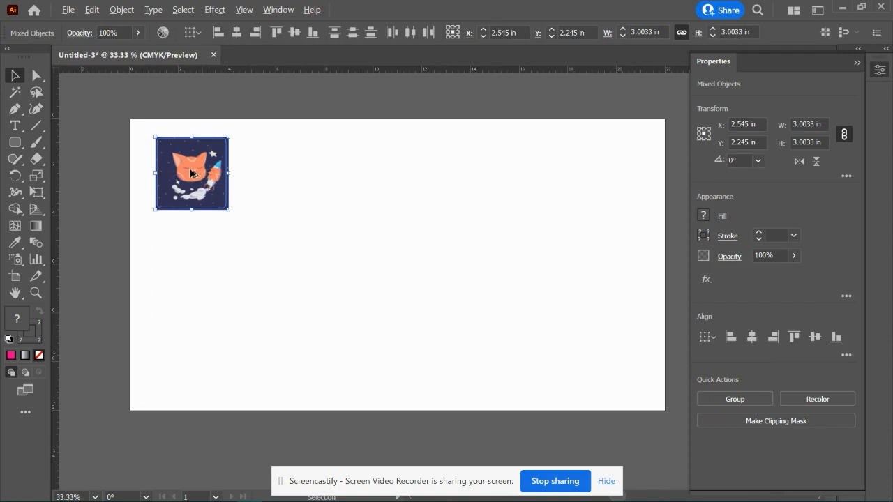
pyautogui.moveTo(190, 173); pyautogui.dragTo(187, 331)
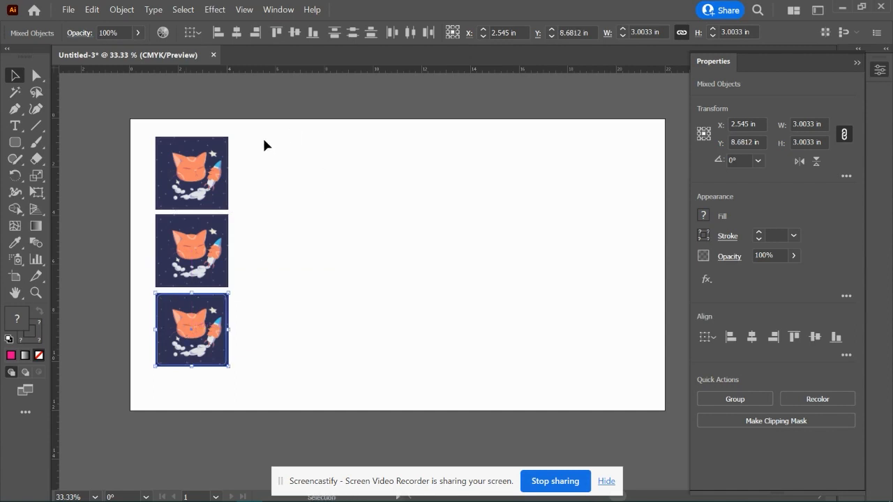
pyautogui.moveTo(257, 137); pyautogui.dragTo(352, 335)
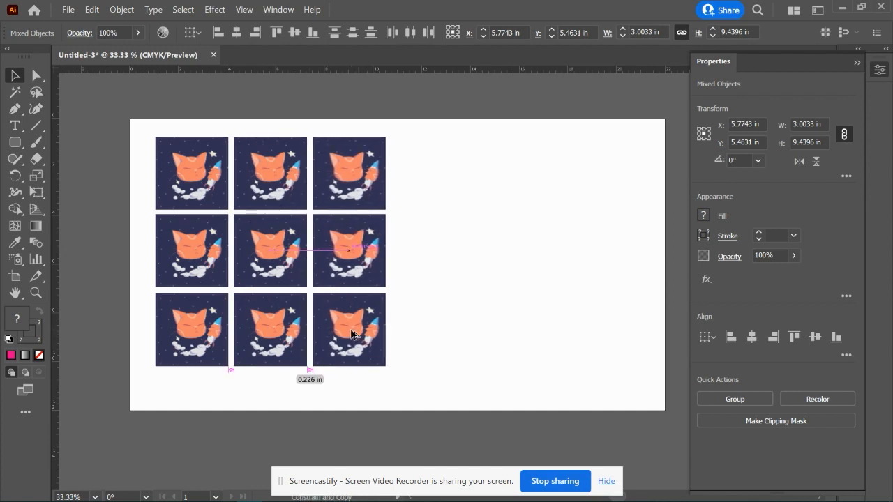
pyautogui.click(469, 264)
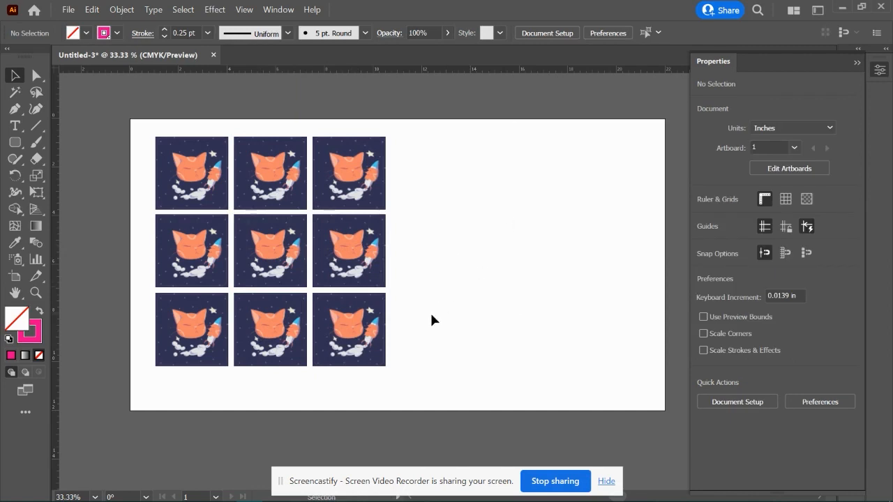
# Copy a sticker column beside the grid, scale it to about 1.74 in wide, and duplicate the small stickers into four columns of five rows.
pyautogui.moveTo(411, 359); pyautogui.dragTo(427, 166)
pyautogui.moveTo(464, 365); pyautogui.dragTo(438, 269)
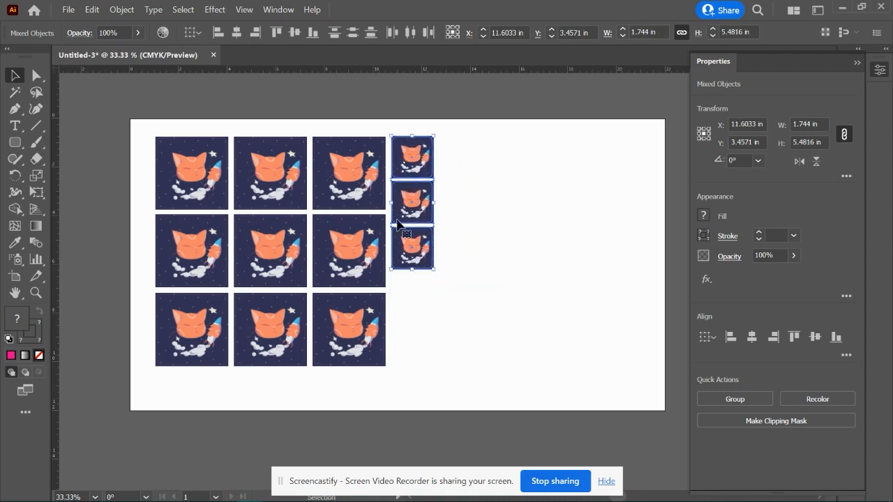
pyautogui.moveTo(399, 232); pyautogui.dragTo(539, 234)
pyautogui.moveTo(553, 287); pyautogui.dragTo(416, 305)
pyautogui.click(620, 219)
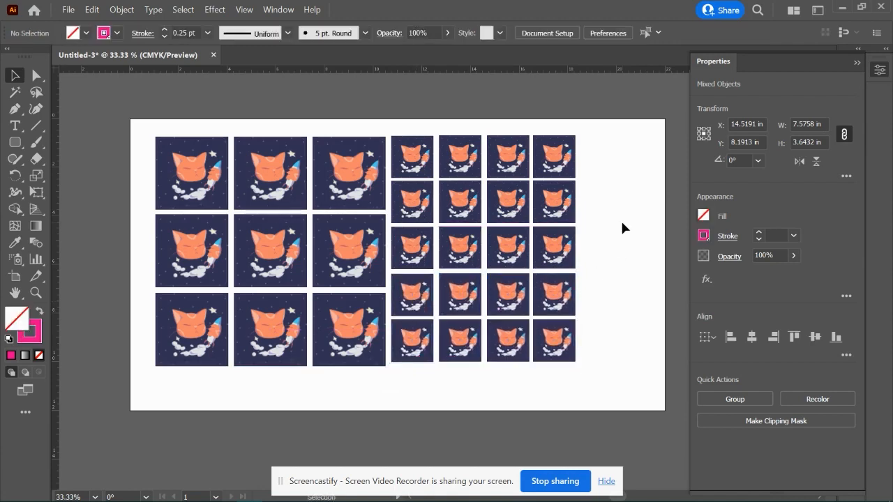
# Extend the small stickers to five columns by shifting the last two columns outward, duplicating them, and deleting the column overhanging the artboard.
pyautogui.moveTo(599, 125); pyautogui.dragTo(509, 357)
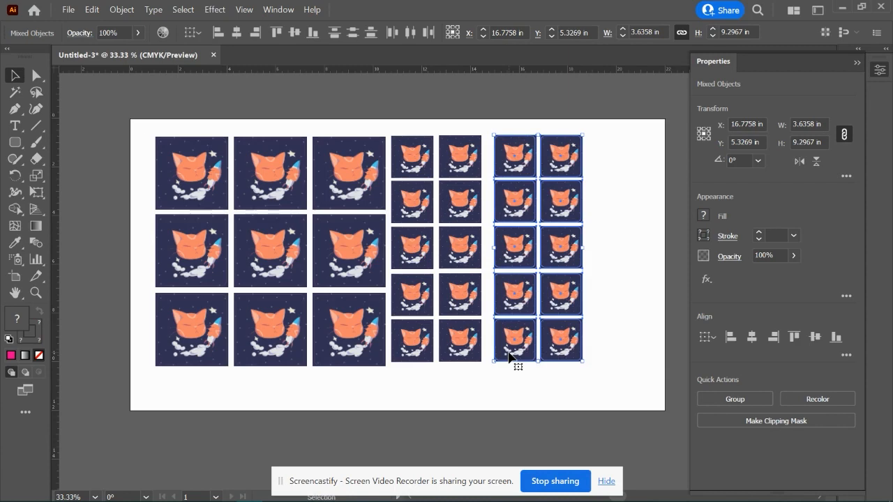
pyautogui.moveTo(510, 357); pyautogui.dragTo(604, 356)
pyautogui.click(654, 126)
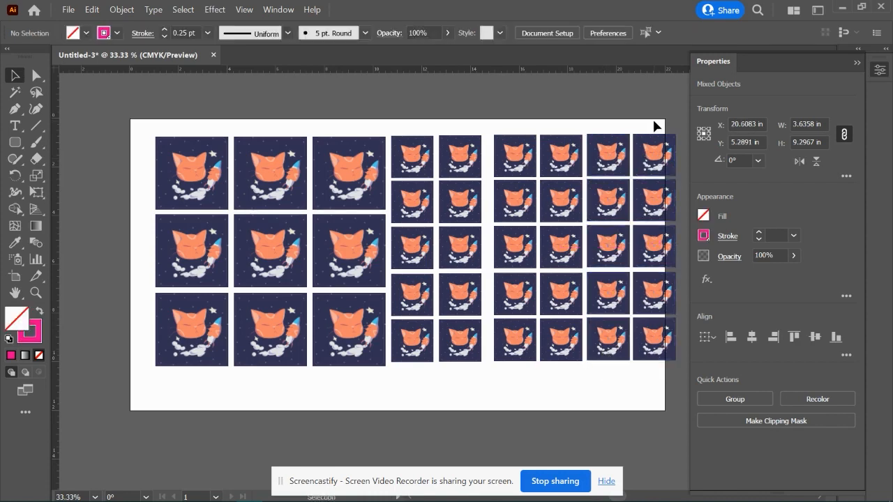
pyautogui.moveTo(654, 126); pyautogui.dragTo(658, 404)
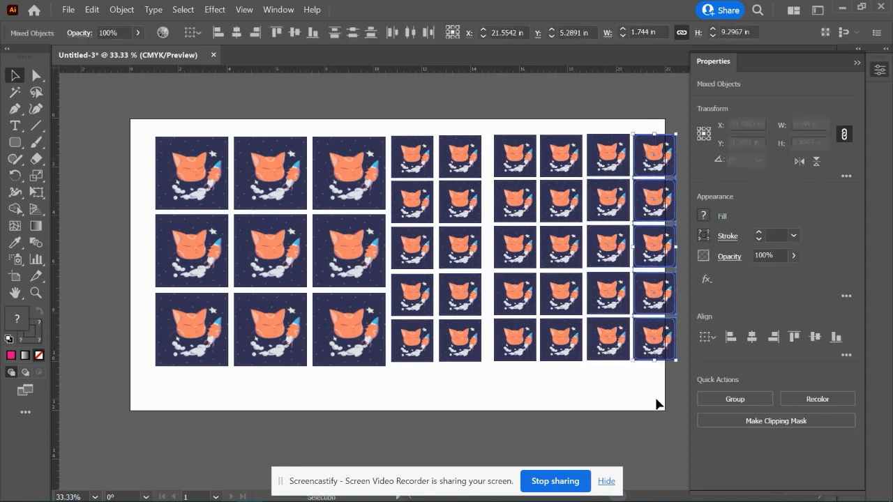
pyautogui.press('Delete')
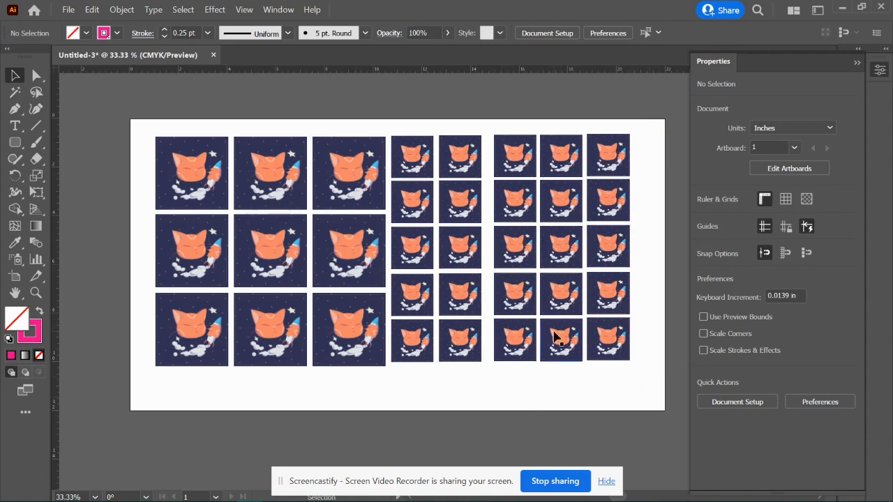
# Examine the cut outline on a small sticker up close along with its stroke weight options.
pyautogui.click(366, 164)
pyautogui.hotkey('ctrl', '+')
pyautogui.hotkey('ctrl', '+')
pyautogui.hotkey('ctrl', '+')
pyautogui.hotkey('ctrl', '+')
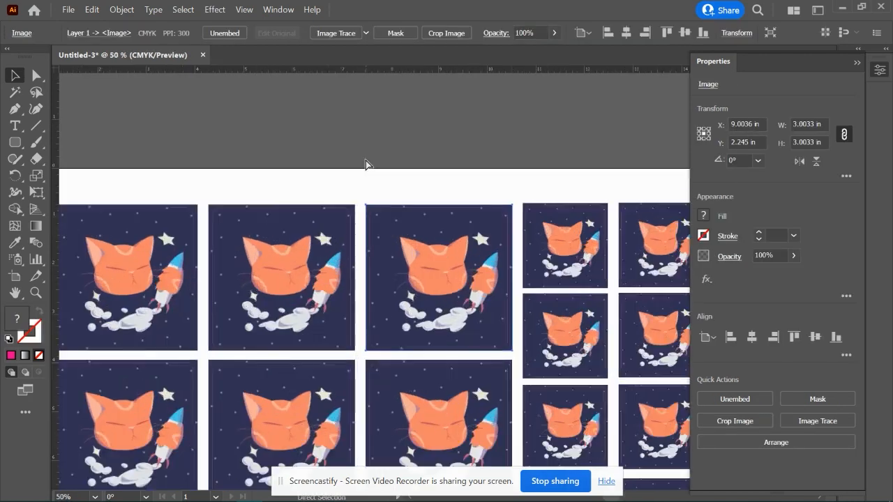
pyautogui.hscroll(10, 365, 164)
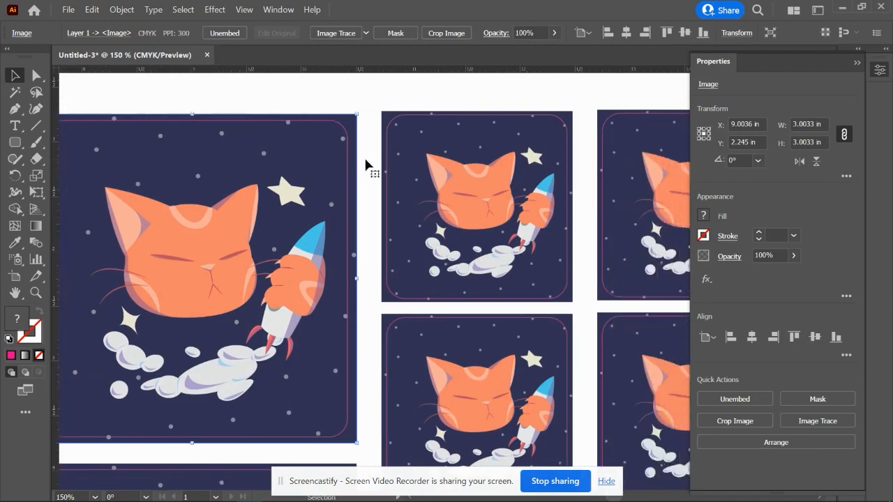
pyautogui.click(389, 119)
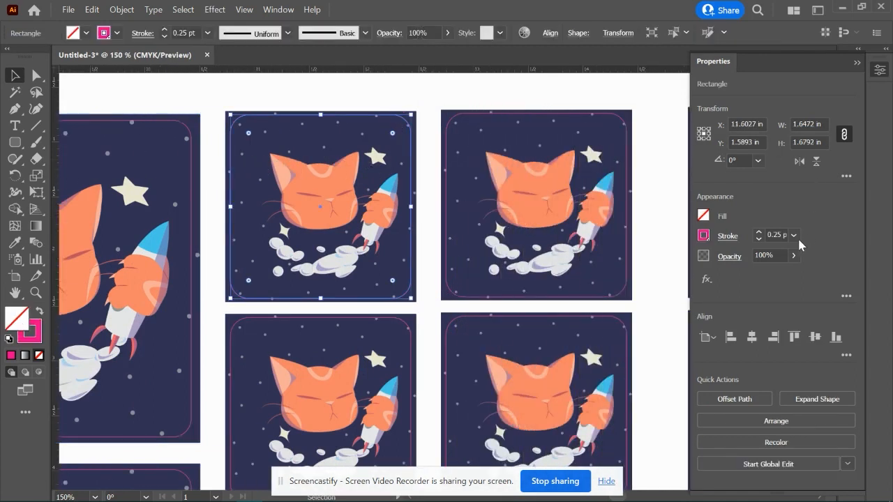
pyautogui.click(794, 236)
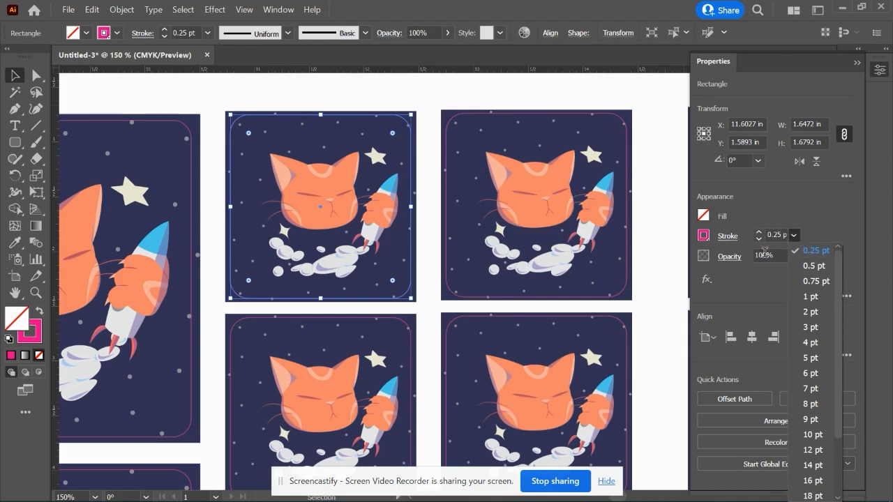
pyautogui.click(656, 141)
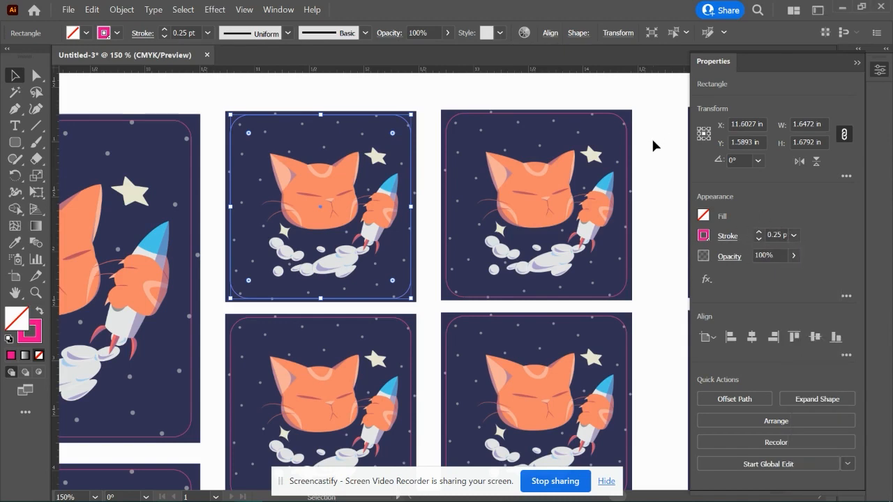
# Select all outlines with the same stroke color as the first large sticker's cut line and set their stroke weight to 0.25 pt.
pyautogui.press('a')
pyautogui.hotkey('ctrl', '-')
pyautogui.hotkey('ctrl', '-')
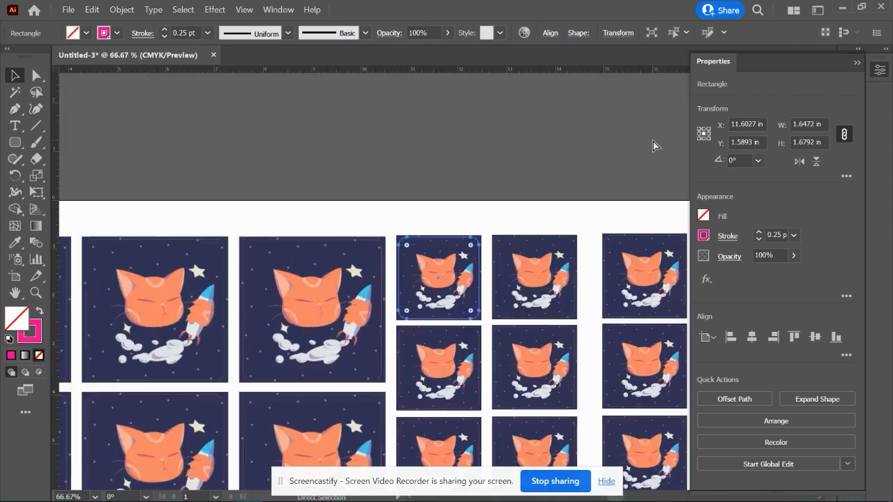
pyautogui.scroll(-2, 653, 141)
pyautogui.scroll(-4, 653, 145)
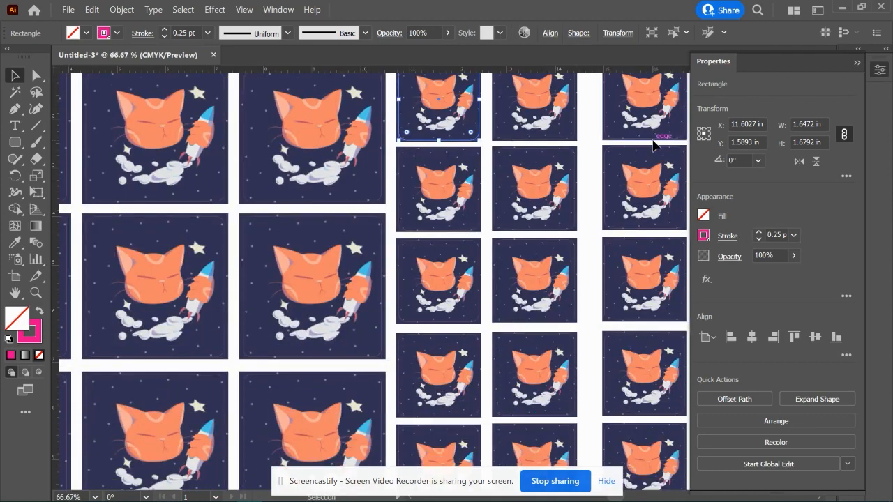
pyautogui.scroll(2, 488, 246)
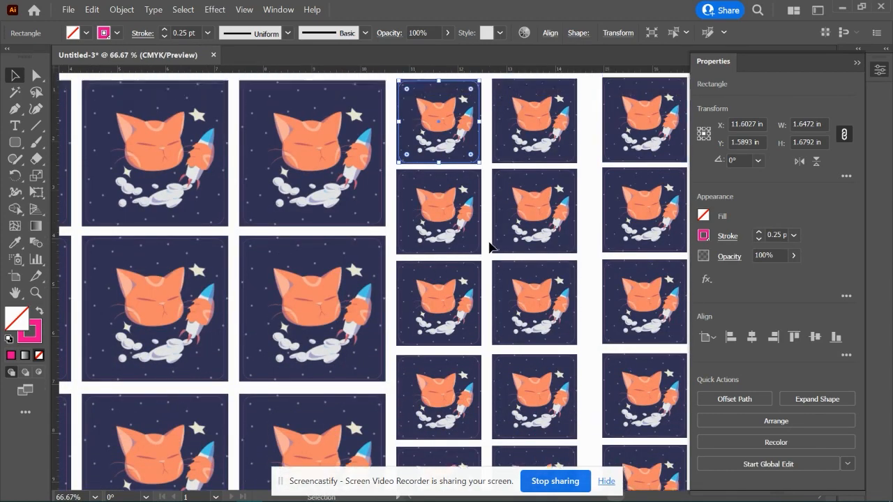
pyautogui.hscroll(-2, 489, 246)
pyautogui.hscroll(-5, 488, 245)
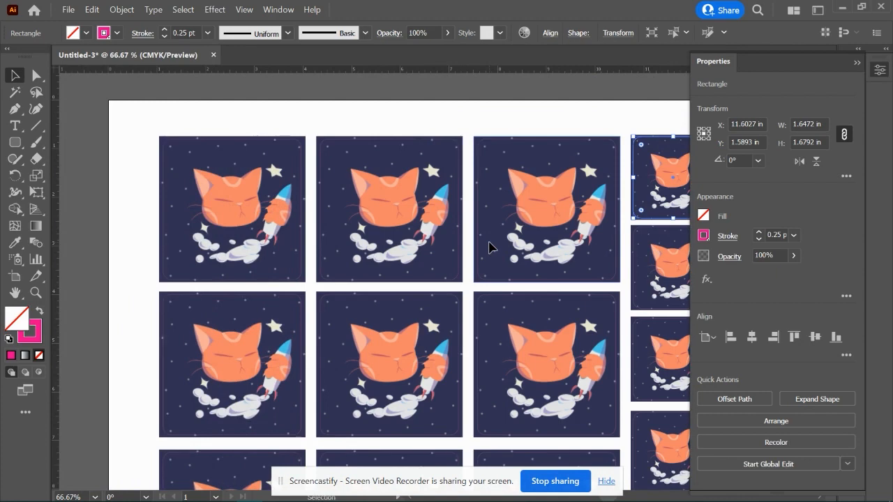
pyautogui.click(301, 143)
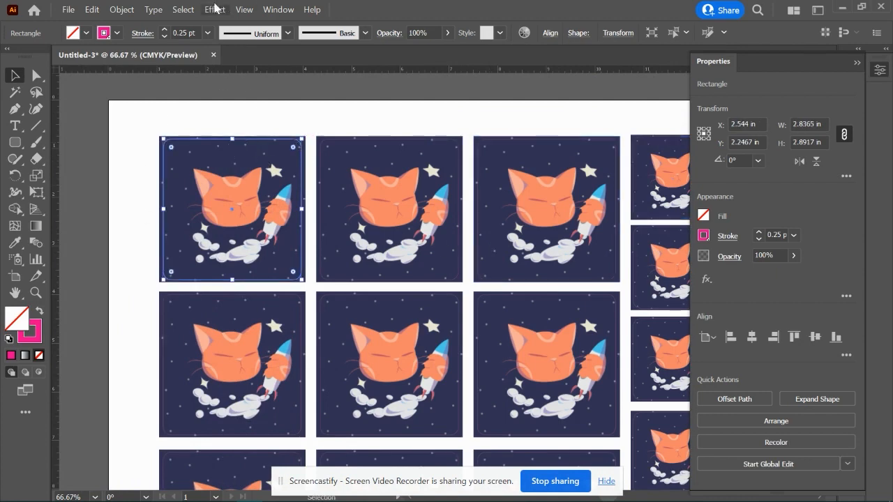
pyautogui.click(183, 11)
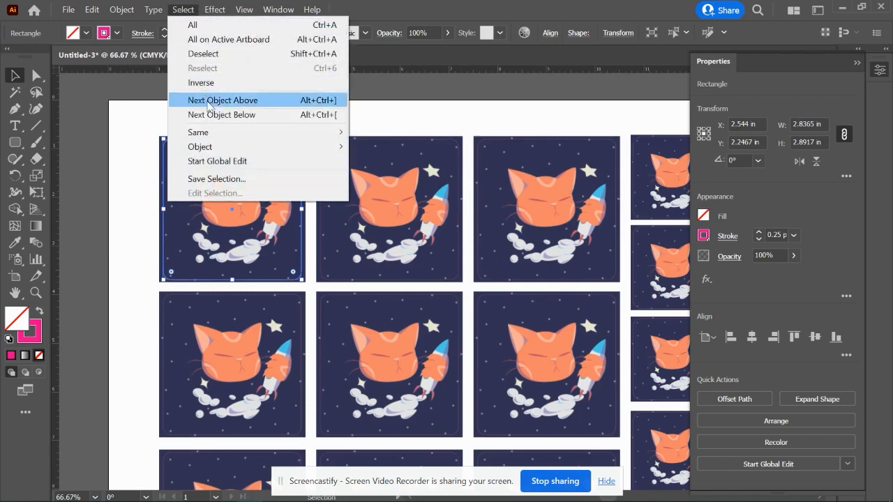
pyautogui.moveTo(293, 132)
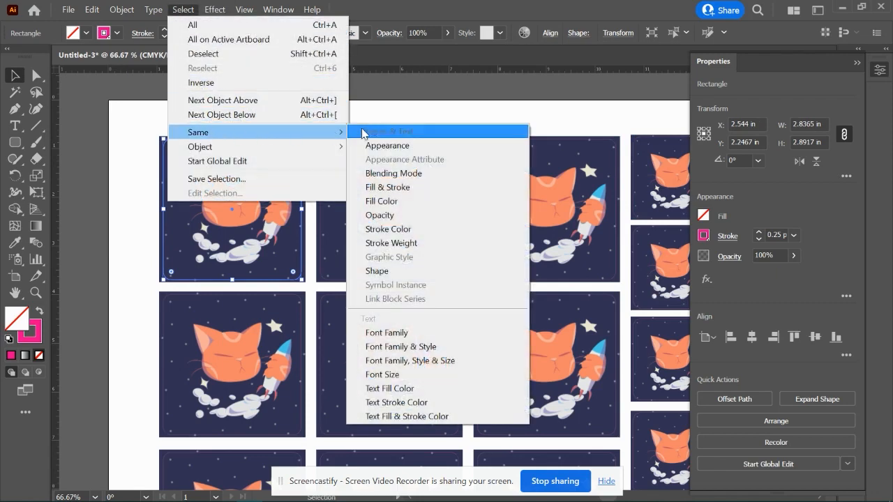
pyautogui.click(411, 231)
pyautogui.press('a')
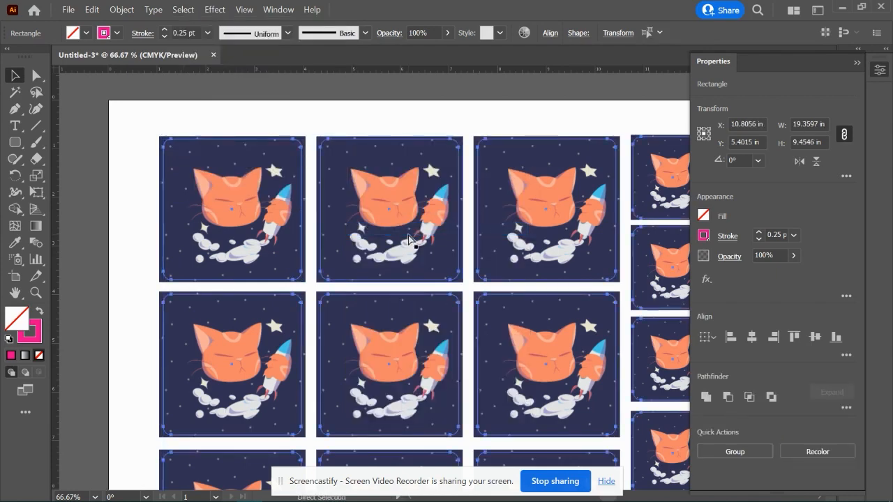
pyautogui.hotkey('ctrl', '-')
pyautogui.hotkey('ctrl', '-')
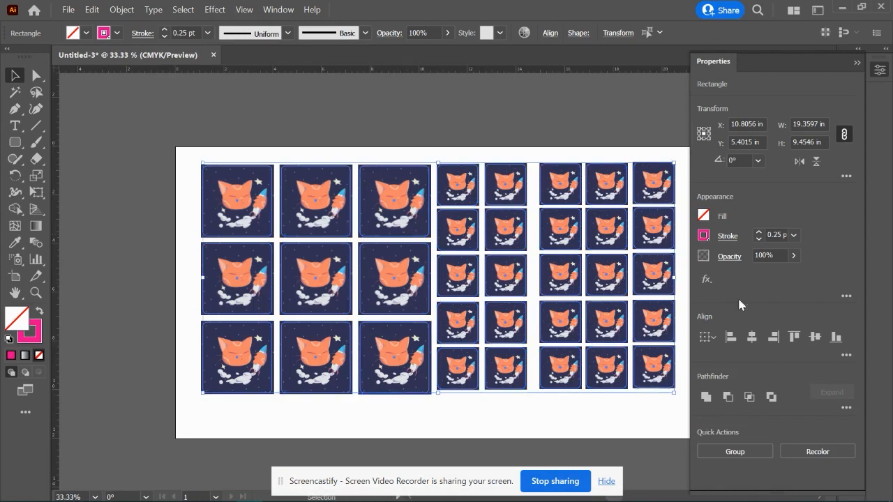
pyautogui.click(795, 236)
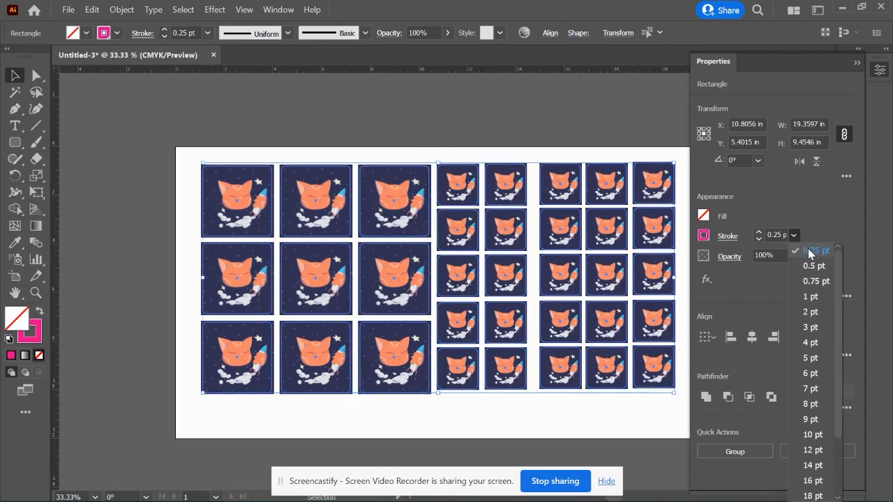
pyautogui.click(810, 252)
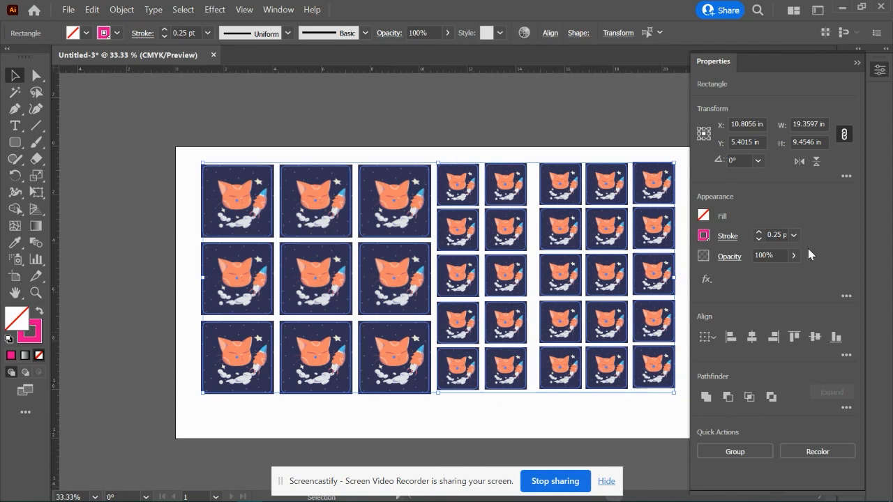
pyautogui.click(635, 137)
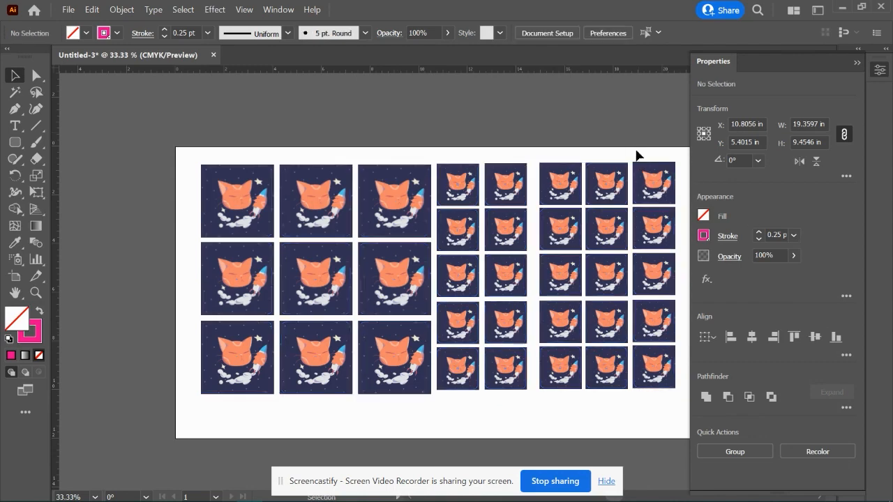
# Set the cut outline of the last small sticker in the first row to a 2 pt stroke.
pyautogui.click(638, 172)
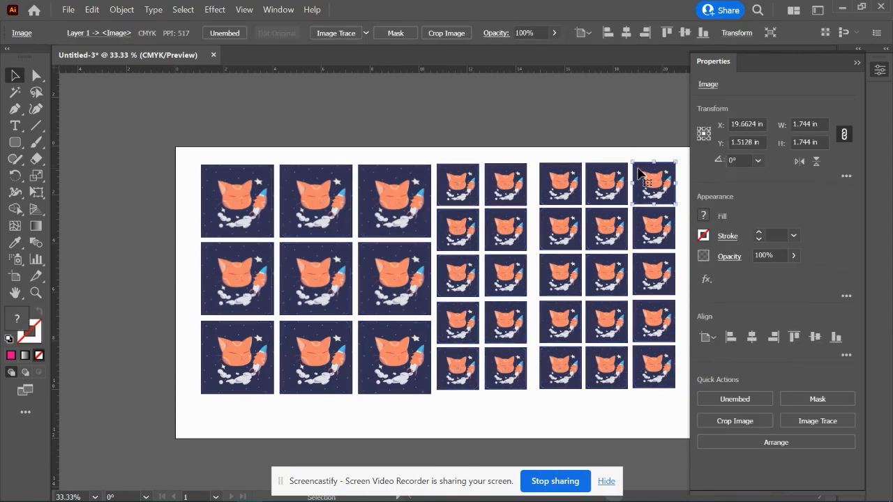
pyautogui.click(638, 164)
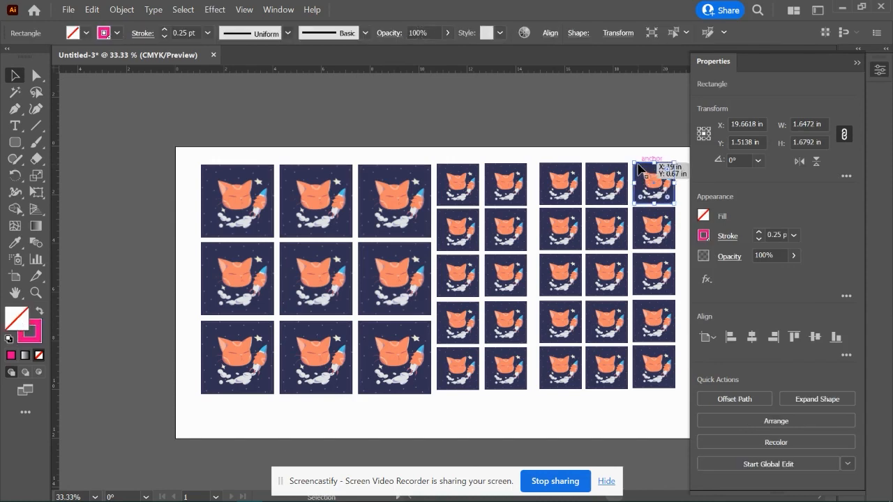
pyautogui.click(759, 238)
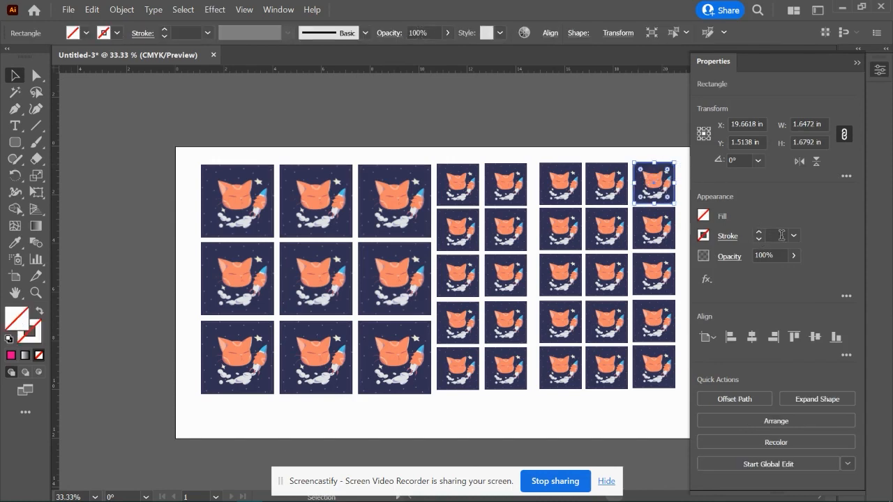
pyautogui.click(794, 238)
pyautogui.click(806, 312)
# Select every outline sharing this outline's stroke color and set all their stroke weights to 0.25 pt.
pyautogui.click(182, 9)
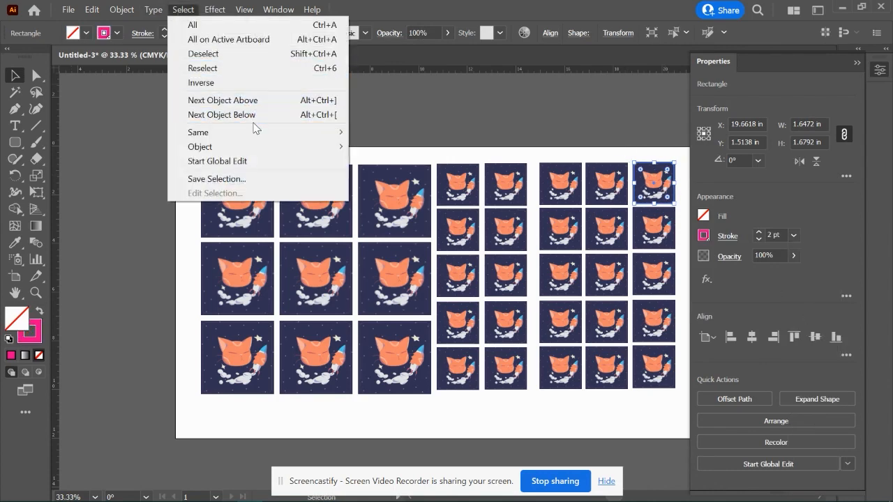
pyautogui.moveTo(260, 131)
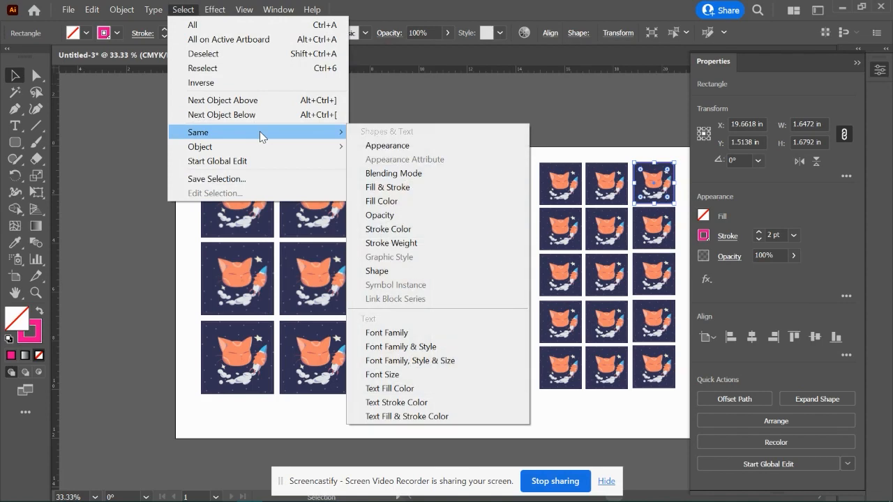
pyautogui.click(404, 230)
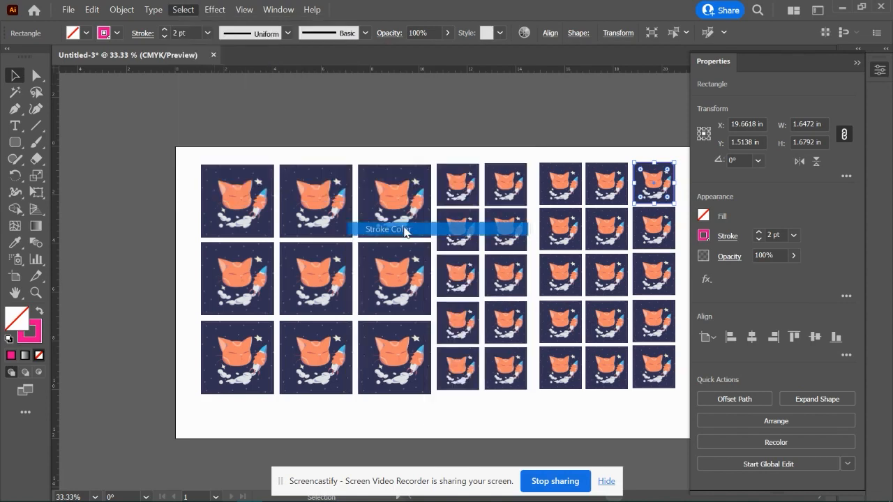
pyautogui.click(796, 237)
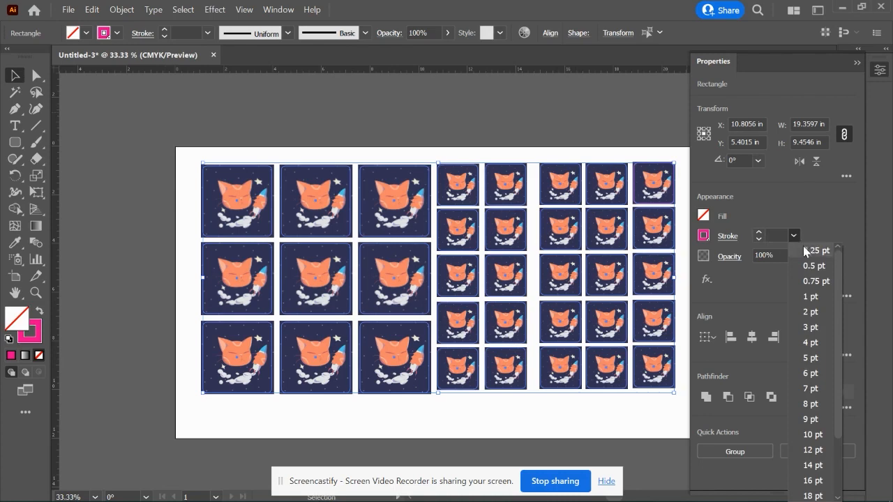
pyautogui.click(809, 251)
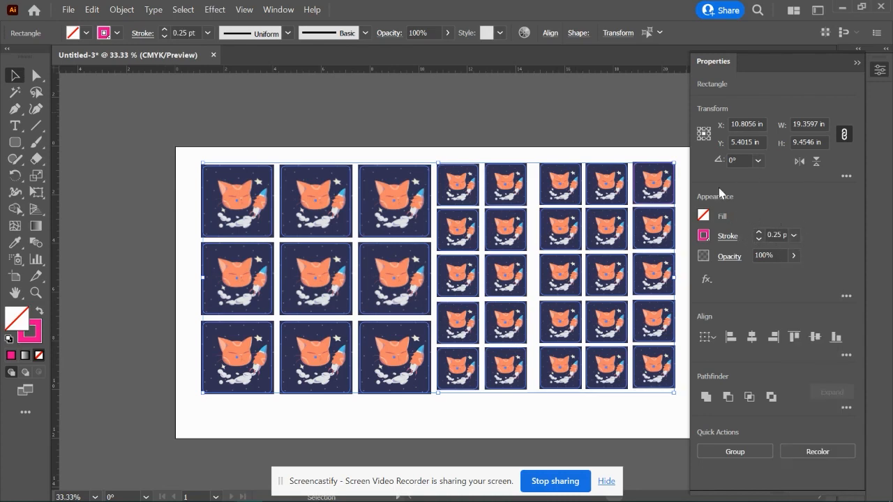
pyautogui.click(571, 126)
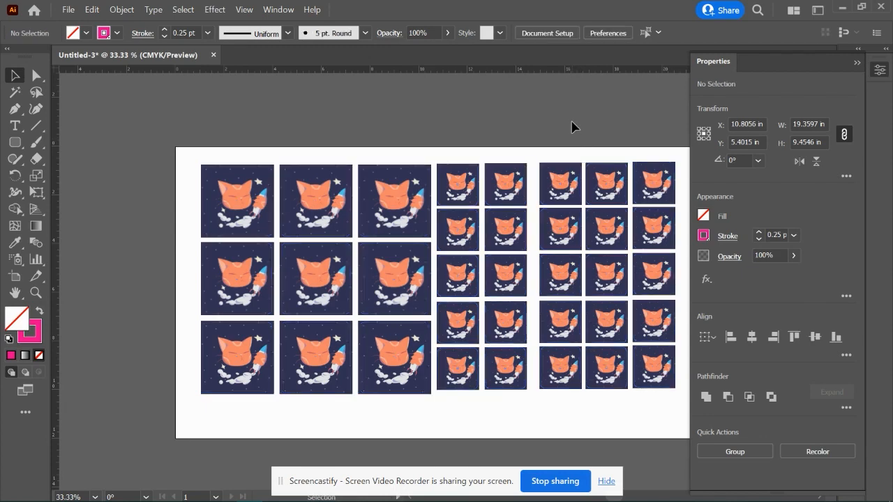
# Shorten the artboard from its lower edge to about 10.9 in high, trimming the empty space below the stickers.
pyautogui.hscroll(3, 572, 126)
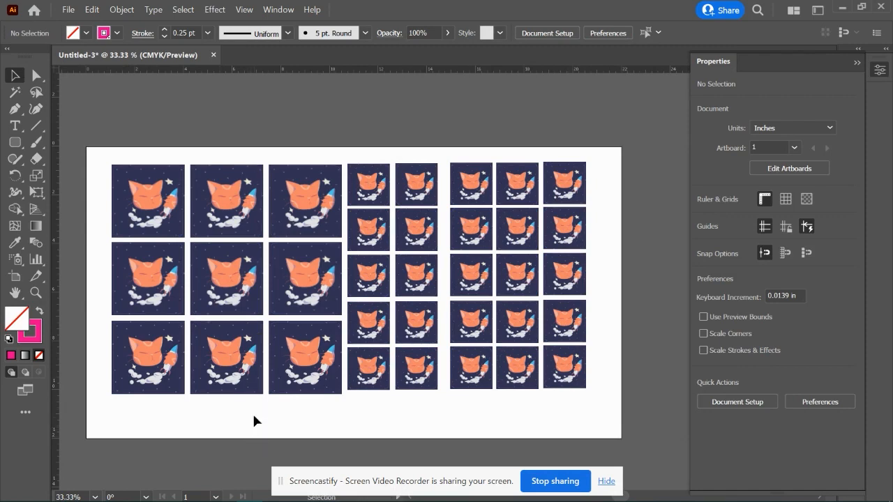
pyautogui.click(15, 279)
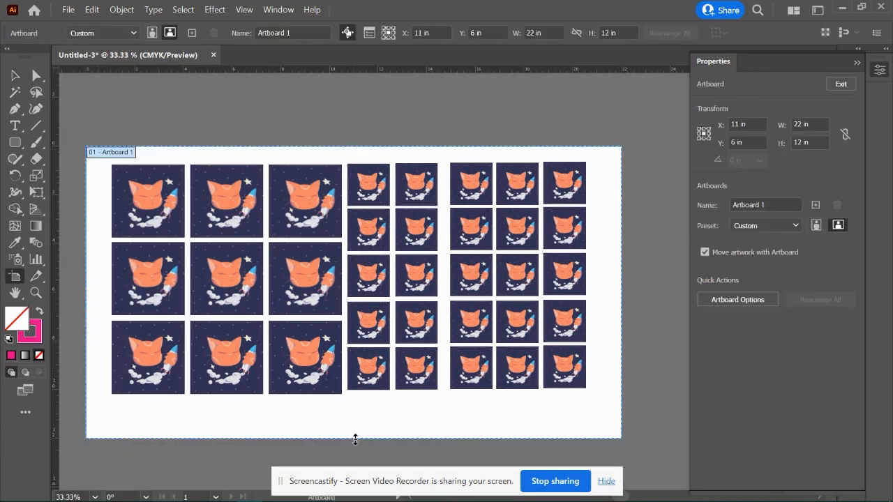
pyautogui.moveTo(355, 438); pyautogui.dragTo(359, 413)
pyautogui.moveTo(360, 413); pyautogui.dragTo(161, 159)
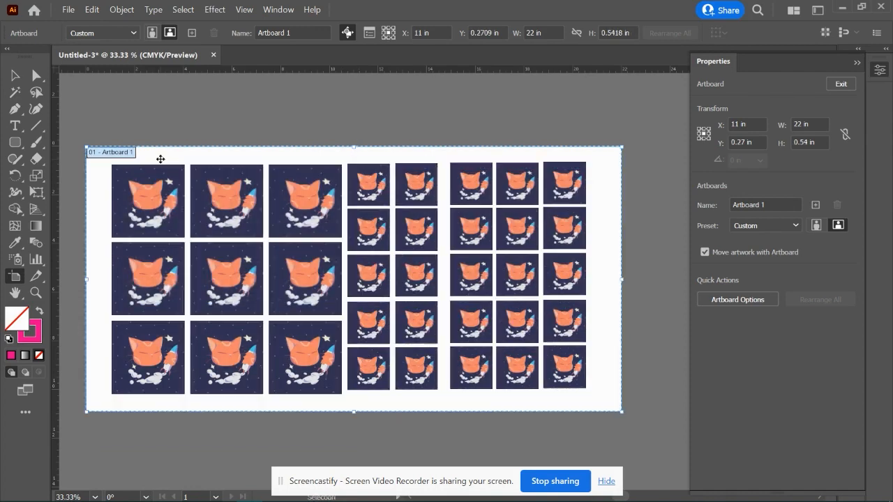
pyautogui.hotkey('ctrl', 'z')
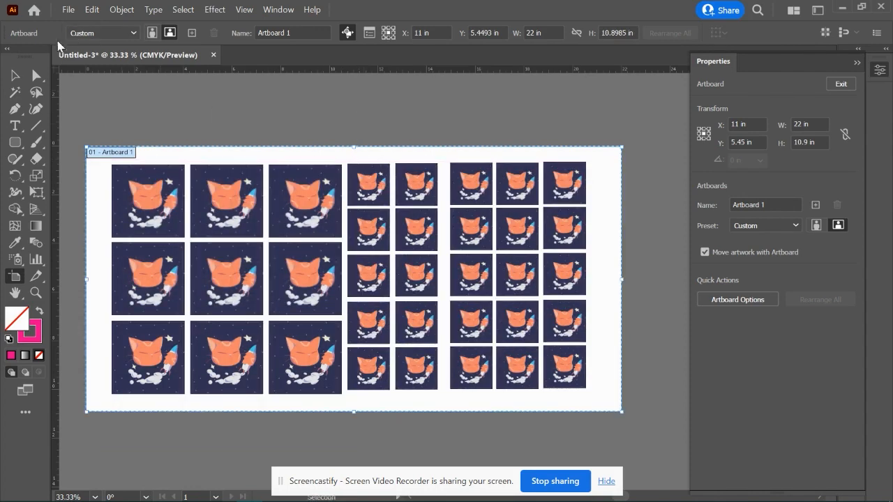
pyautogui.click(15, 75)
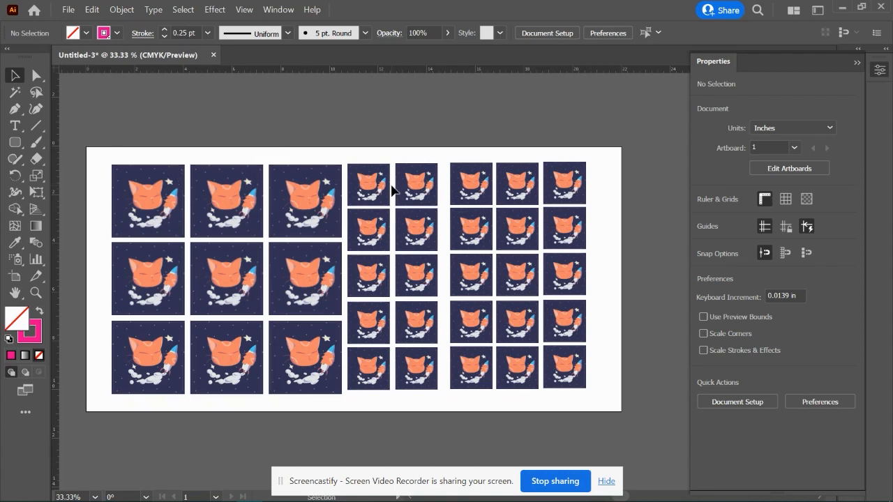
# Start saving the document on the computer in Downloads, naming the file "Stickers" followed by the owner's name and "_spacecat".
pyautogui.click(421, 190)
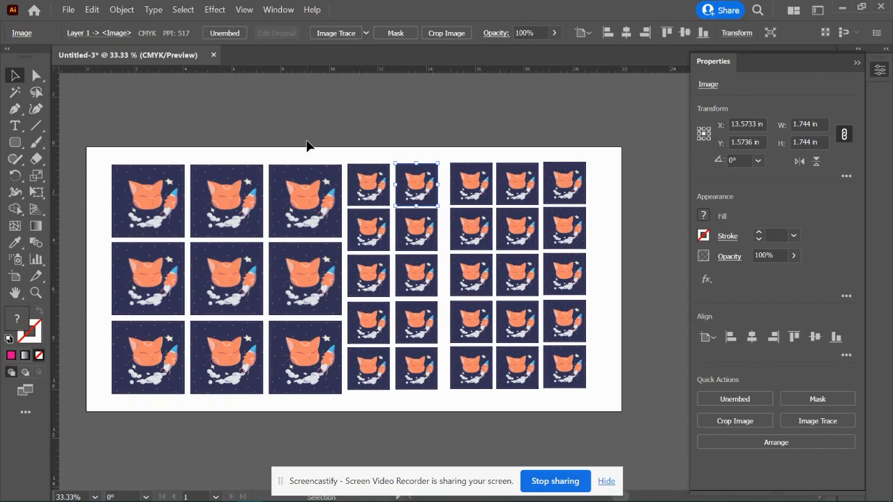
pyautogui.click(69, 9)
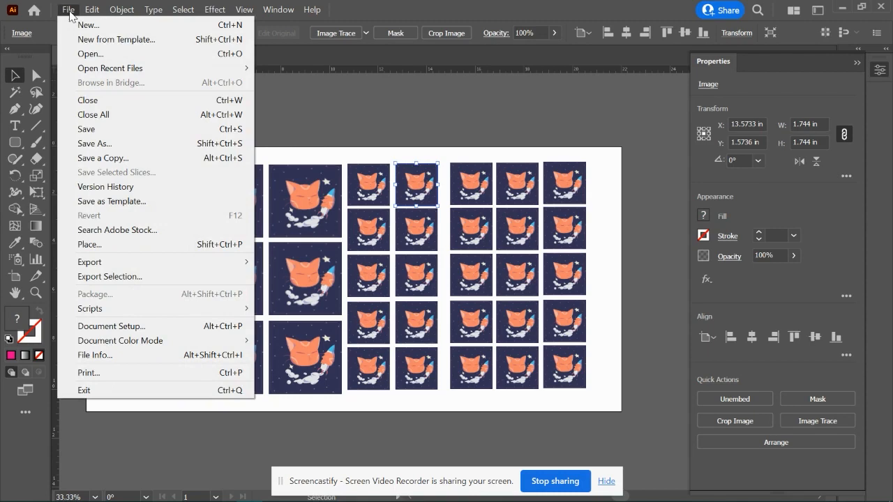
pyautogui.click(98, 144)
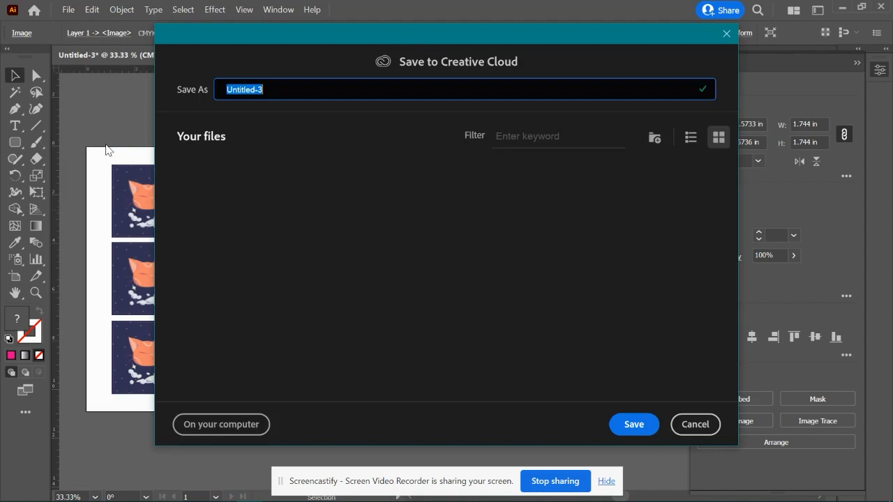
pyautogui.click(204, 426)
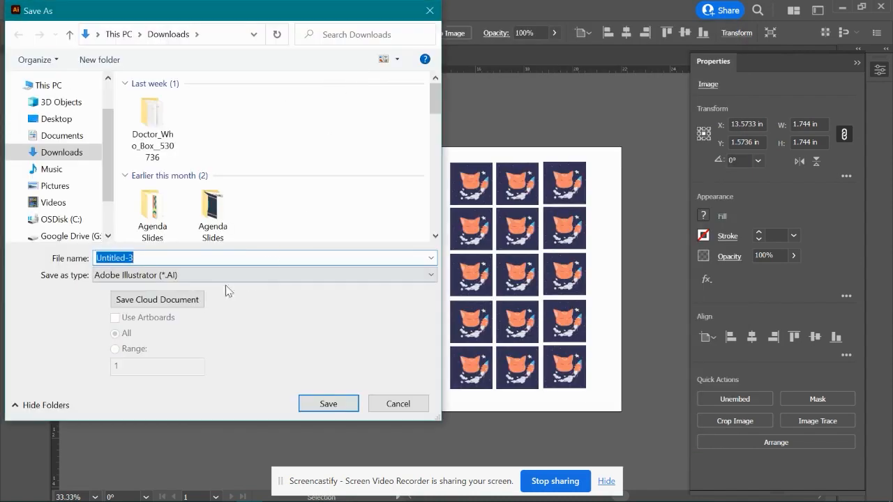
pyautogui.write('Stickeres')
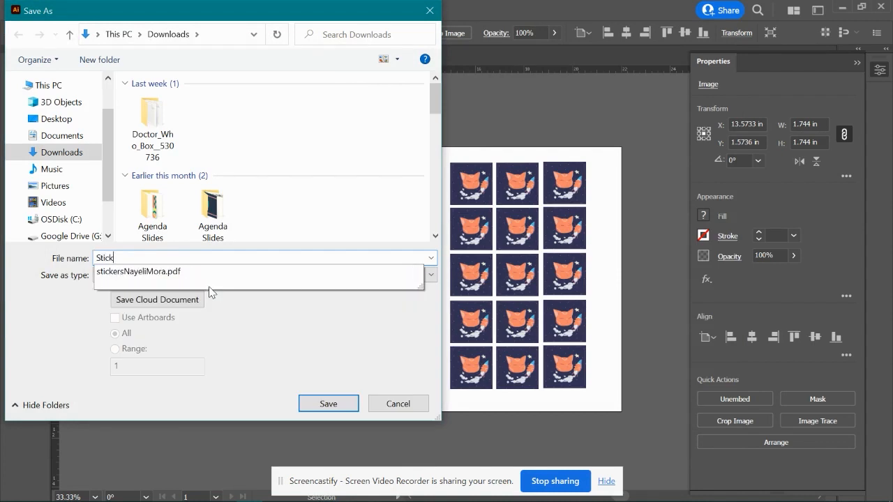
pyautogui.press('BackSpace')
pyautogui.press('BackSpace')
pyautogui.write('sBellaM')
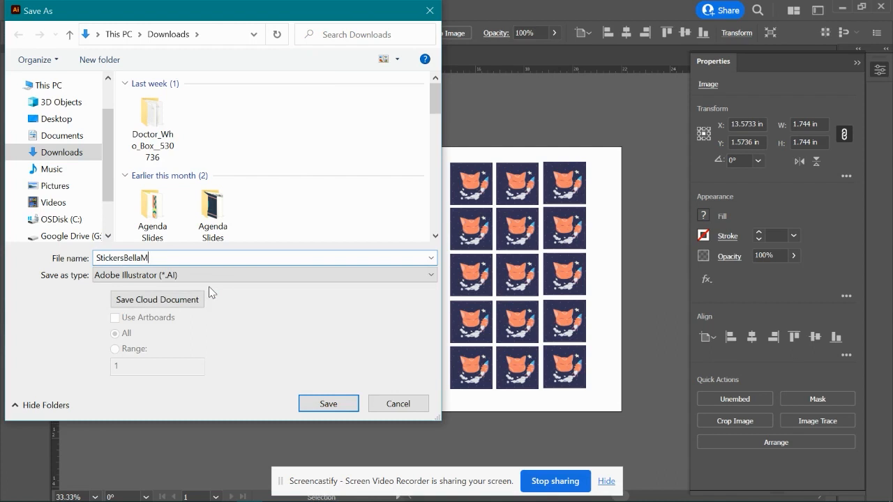
pyautogui.write('_spacecat')
# Choose Illustrator EPS (*.EPS) as the file format and save the sticker sheet with the default Illustrator 2020 EPS options.
pyautogui.click(212, 276)
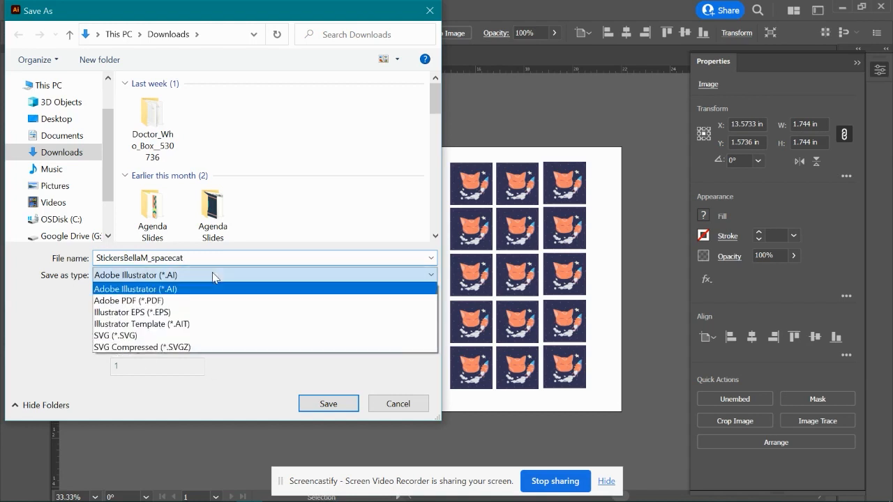
pyautogui.click(168, 315)
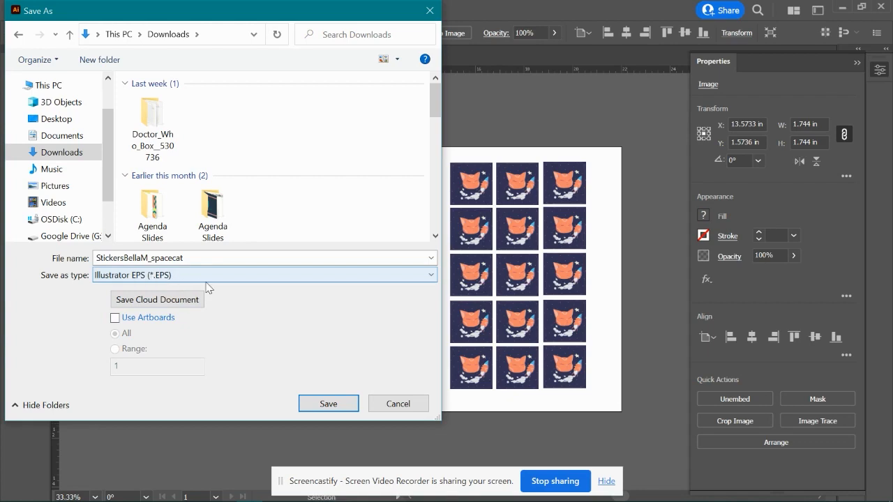
pyautogui.click(323, 405)
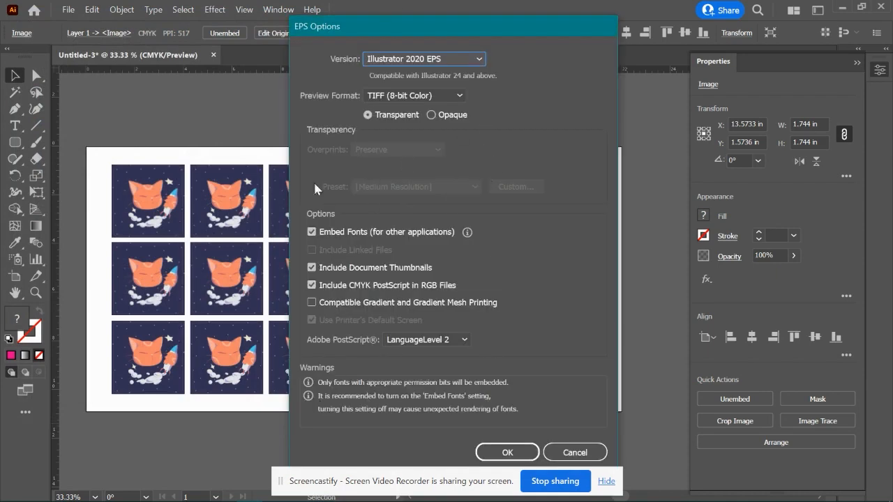
pyautogui.click(495, 446)
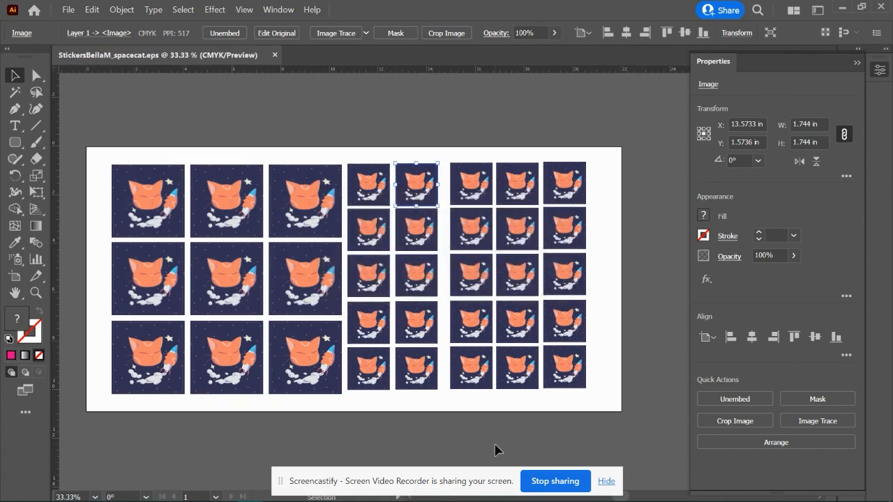
pyautogui.click(352, 155)
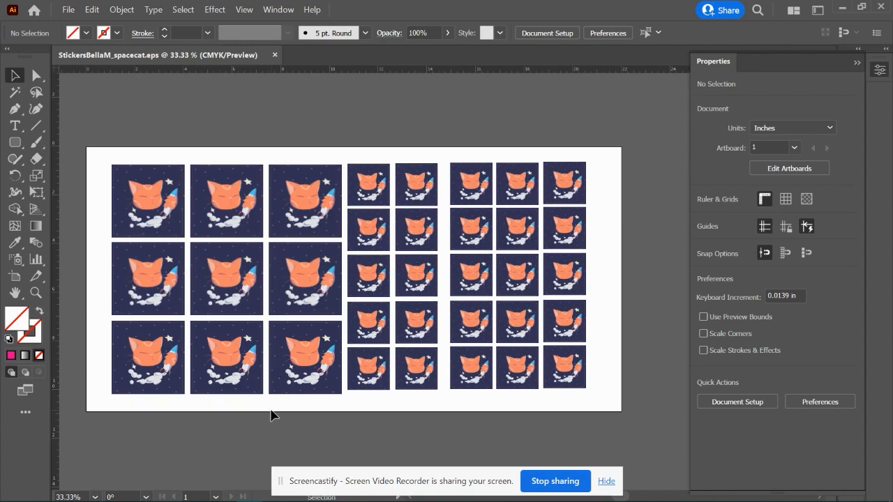
pyautogui.click(138, 210)
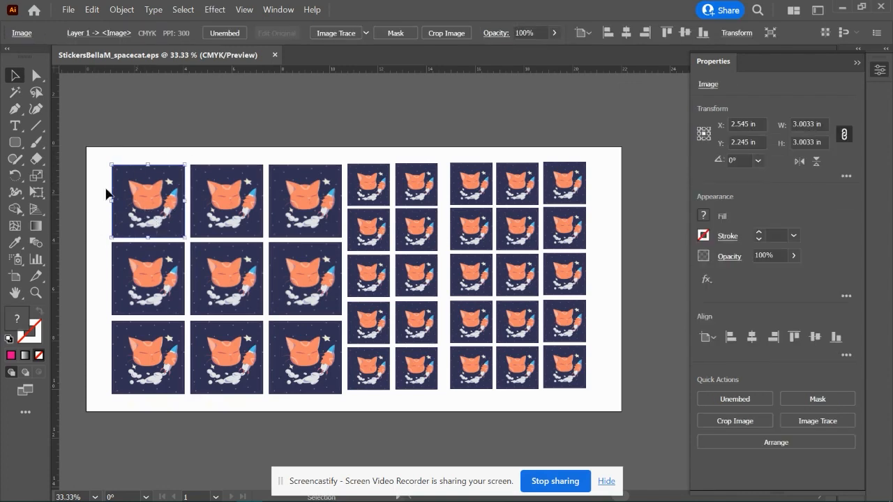
pyautogui.moveTo(85, 179); pyautogui.dragTo(155, 199)
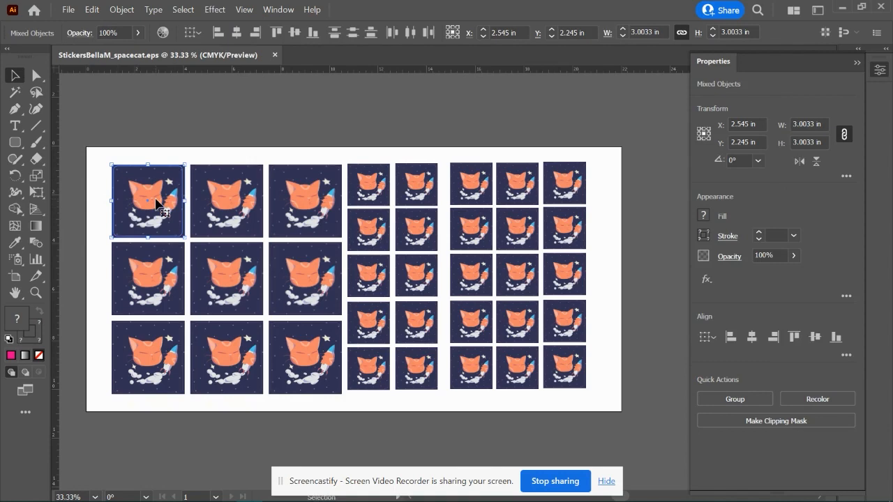
pyautogui.click(313, 113)
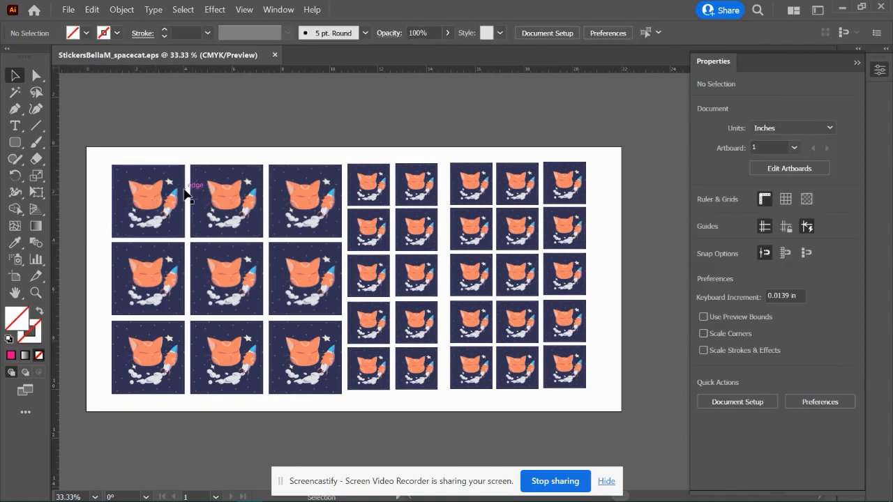